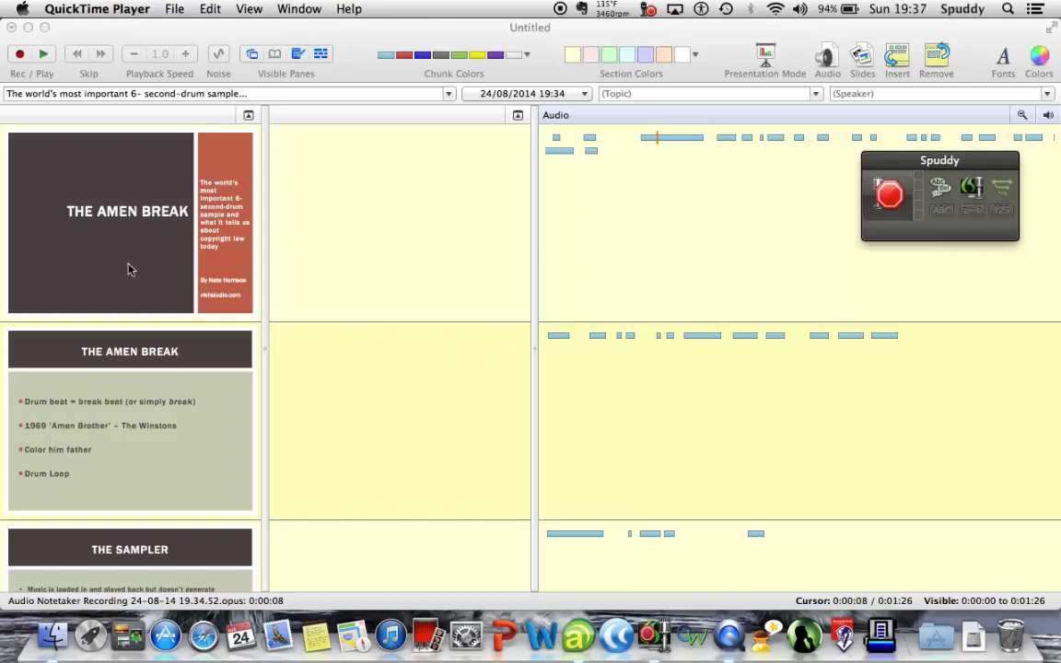
Step: Bring the Audio Notetaker project window to the front
left_click(366, 170)
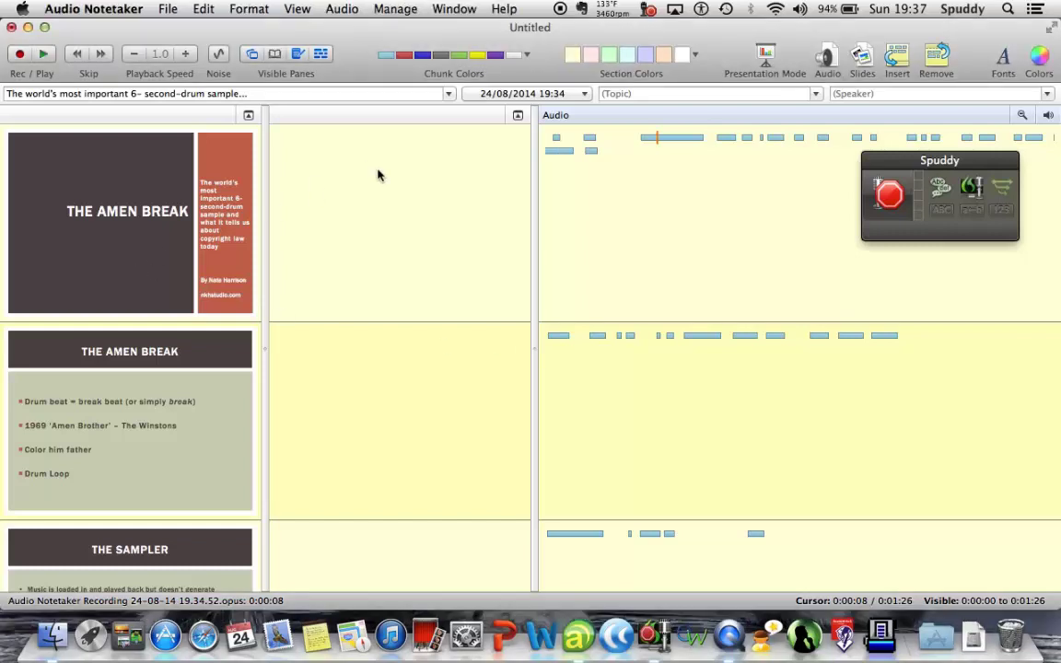
Step: Add a third notes pane and insert an empty section at the recording's start
left_click(275, 56)
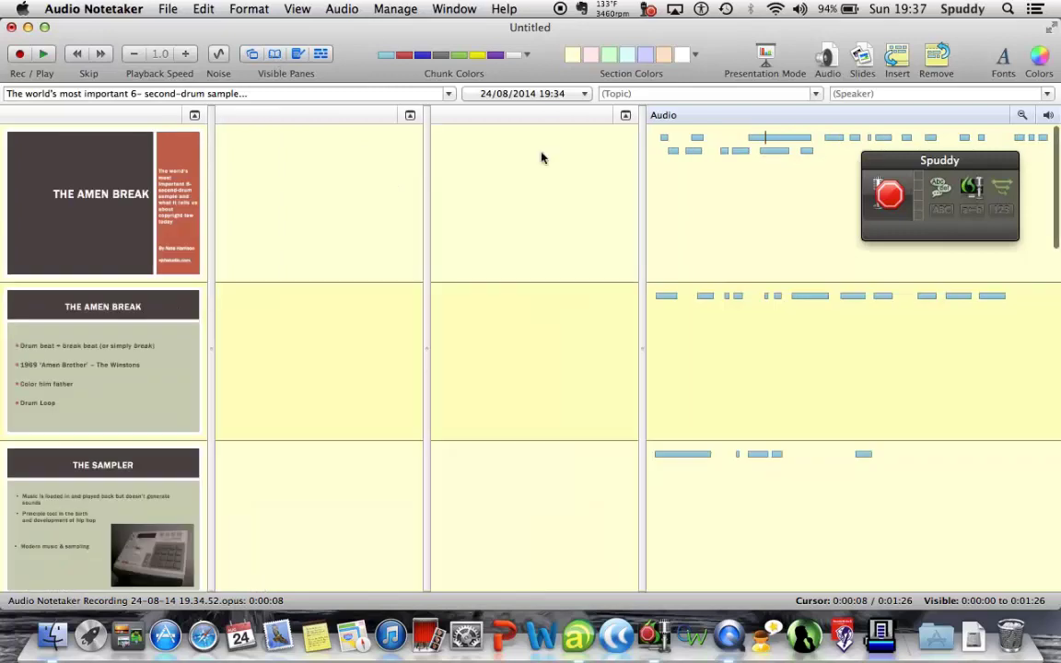
left_click(666, 129)
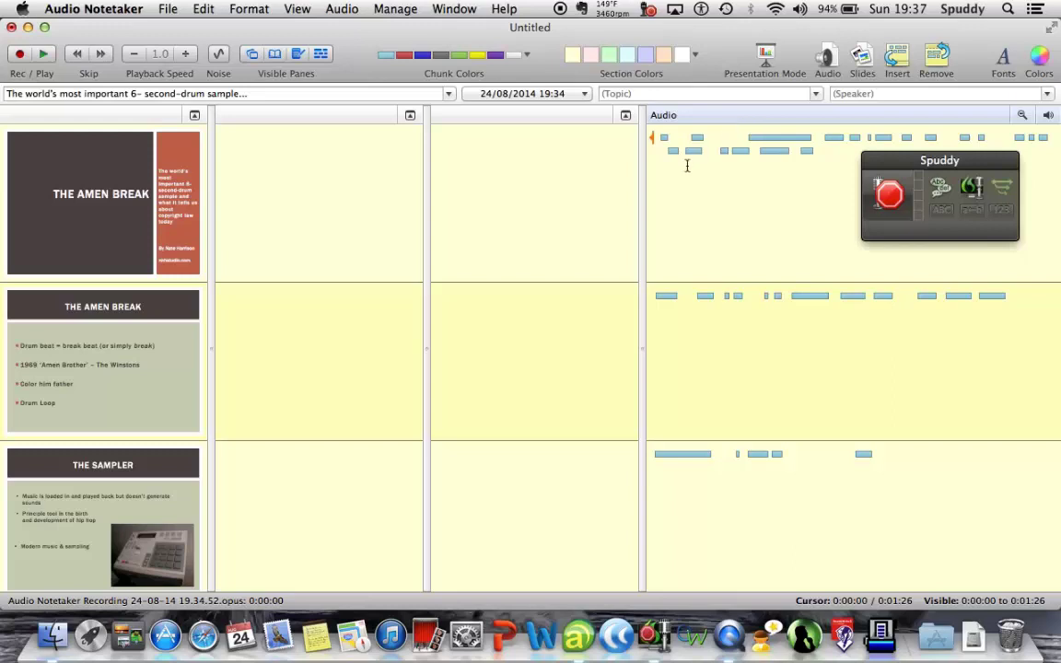
left_click(897, 60)
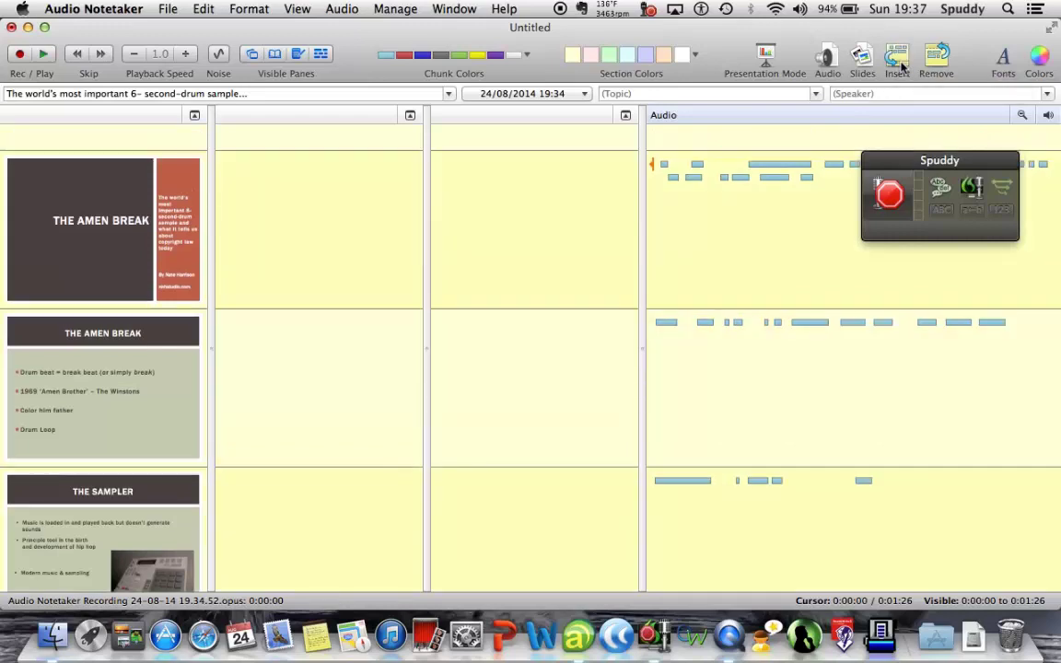
scroll(786, 197, "down", 5)
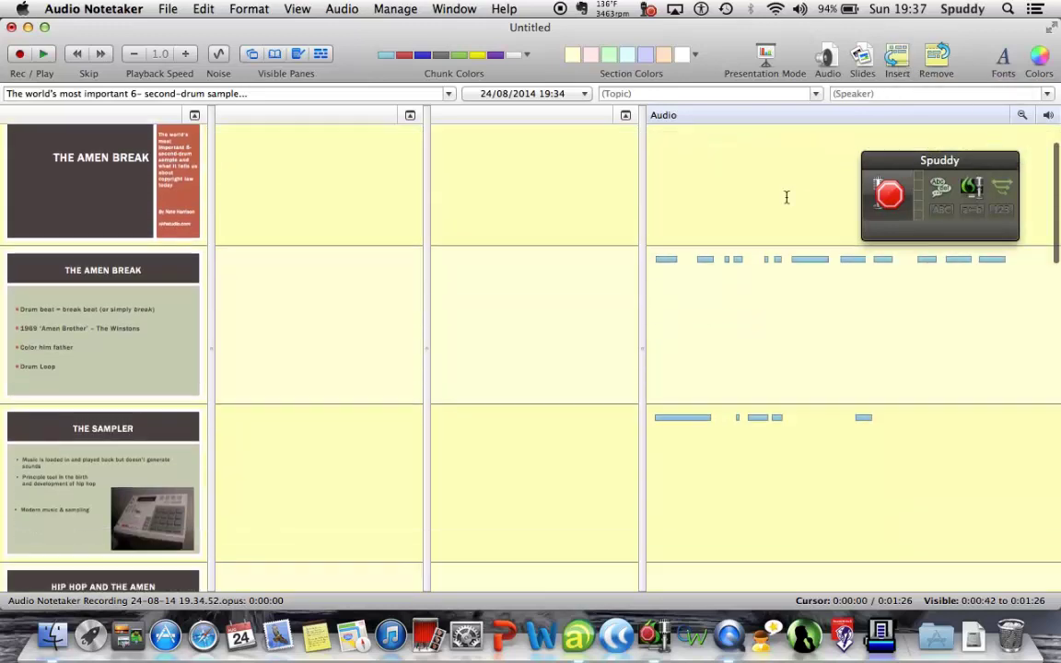
scroll(787, 196, "up", 5)
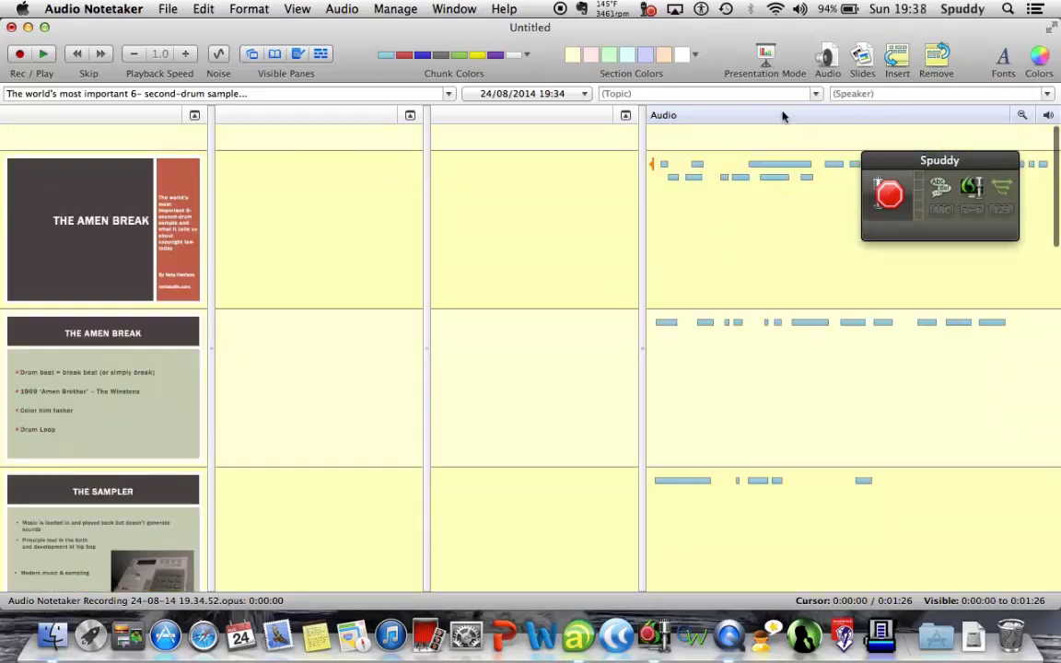
Step: Insert a section before the second section, remove it again, then switch to Dragon Dictate
left_click(656, 321)
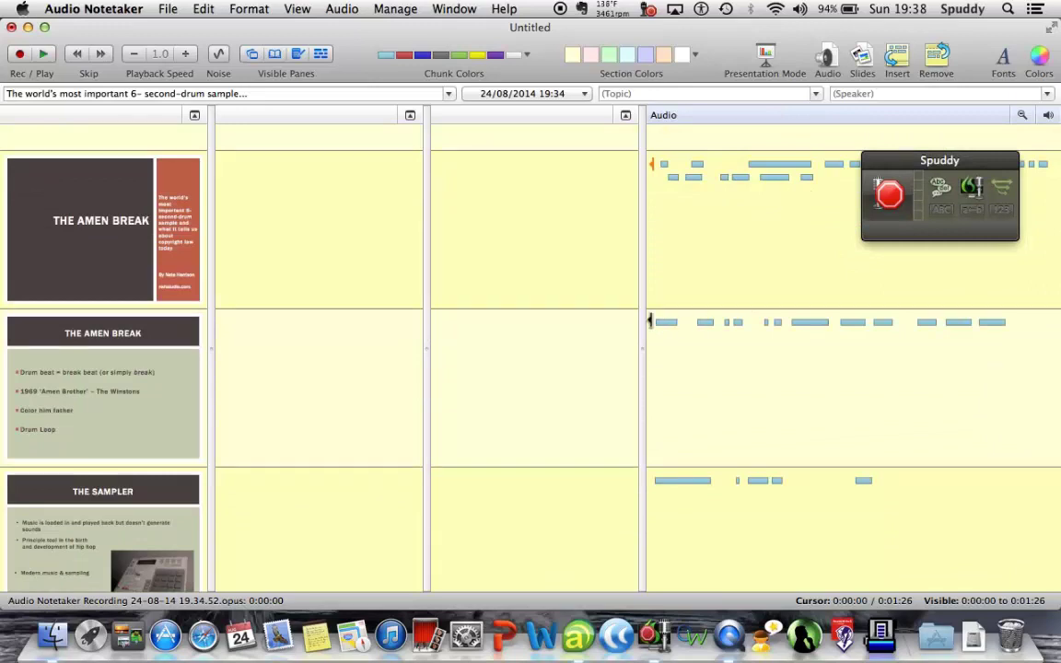
left_click(901, 59)
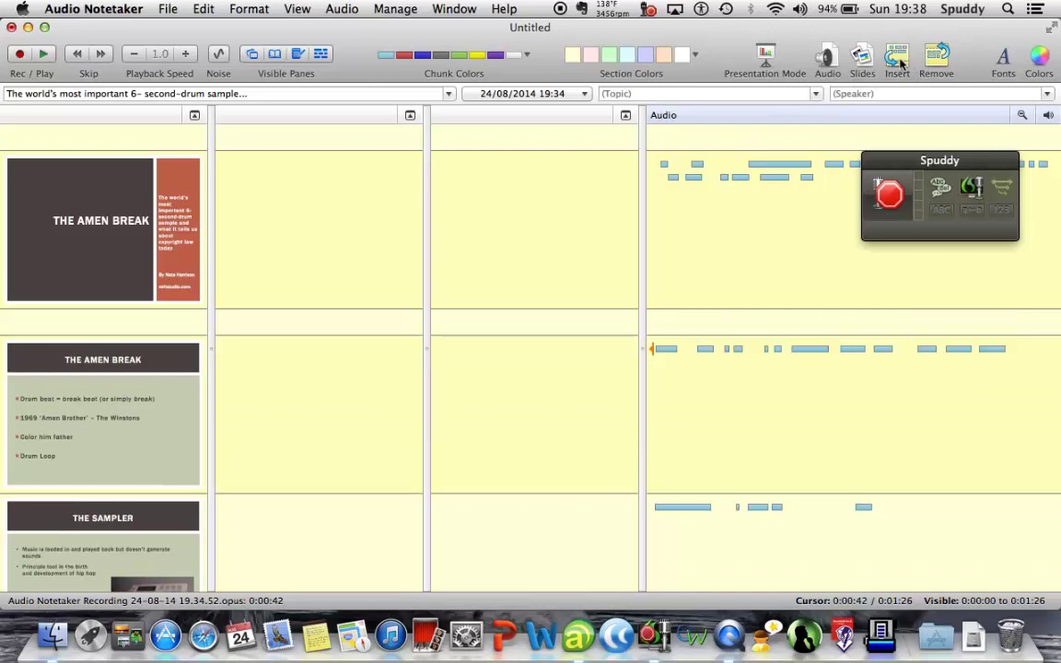
left_click(936, 59)
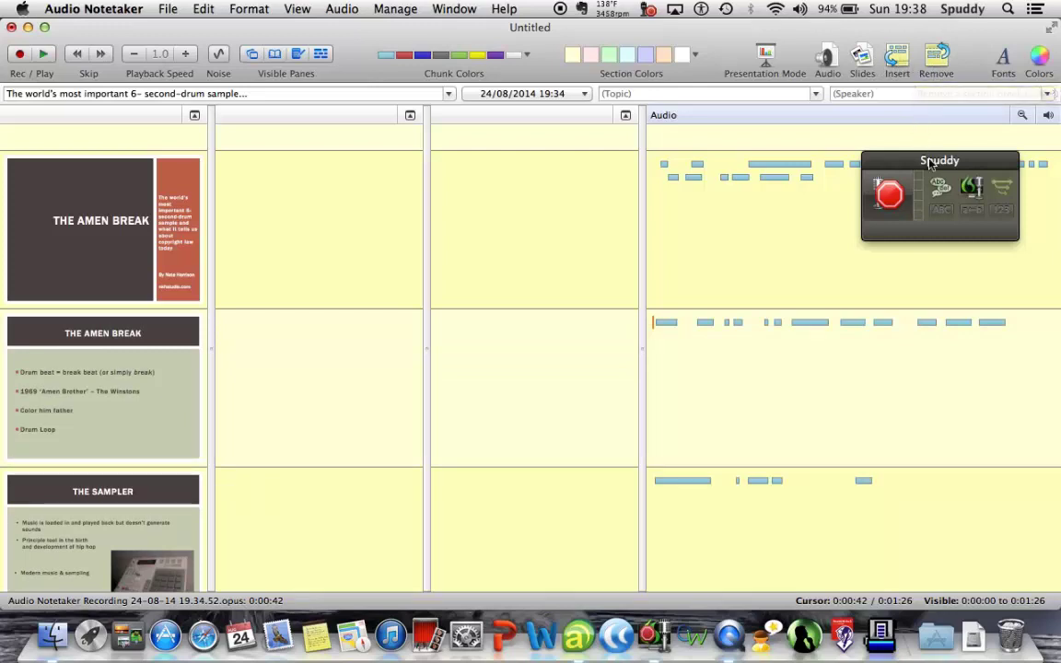
left_click_drag(930, 163, 913, 117)
left_click(954, 143)
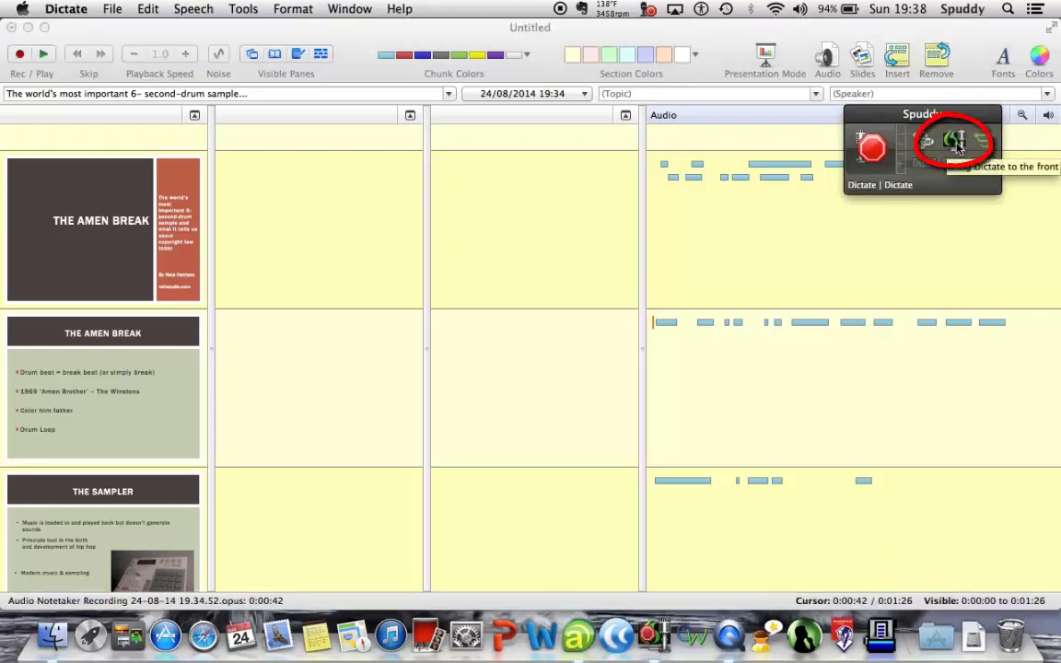
Step: Open Tools > Commands and browse the Calendar, ClaroRead, MindView, Global, TextEdit, Safari and Notes commands
left_click(244, 9)
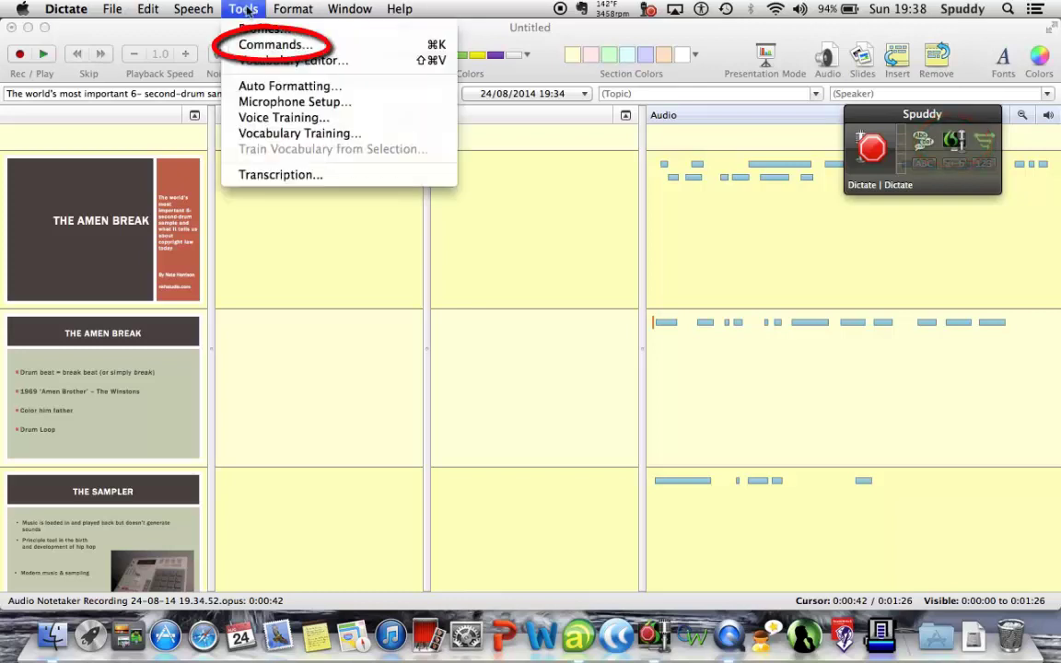
left_click(276, 46)
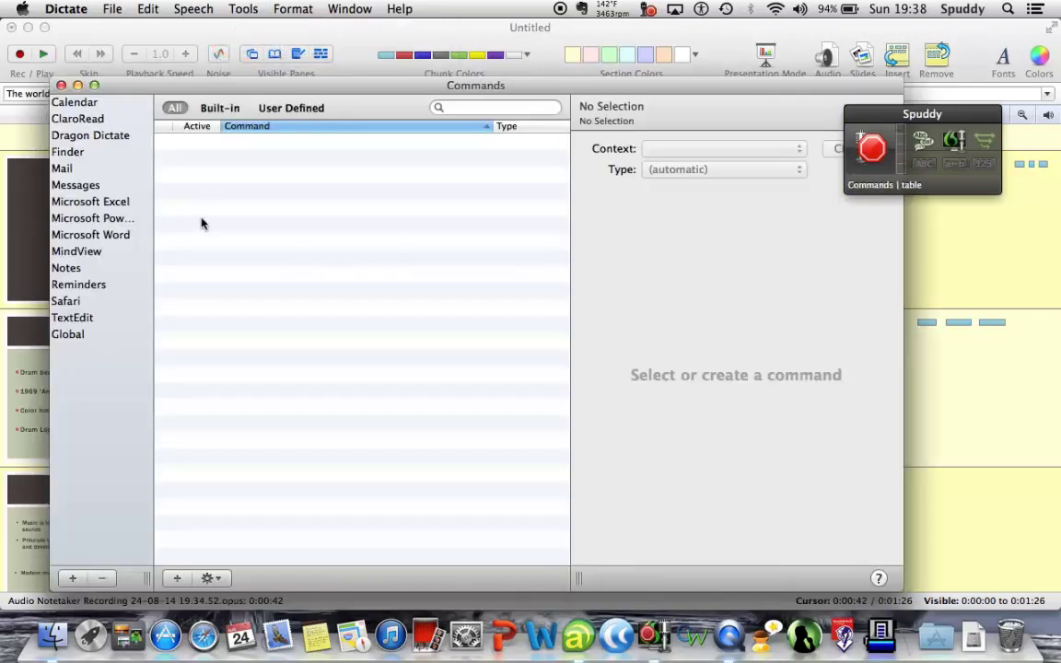
left_click(77, 105)
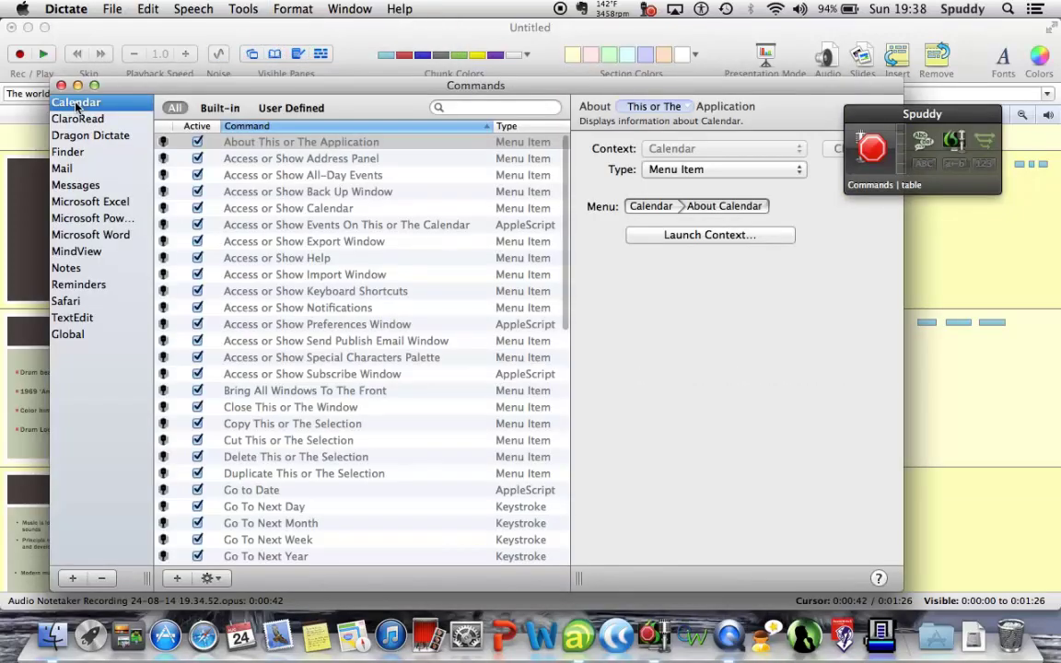
left_click(77, 121)
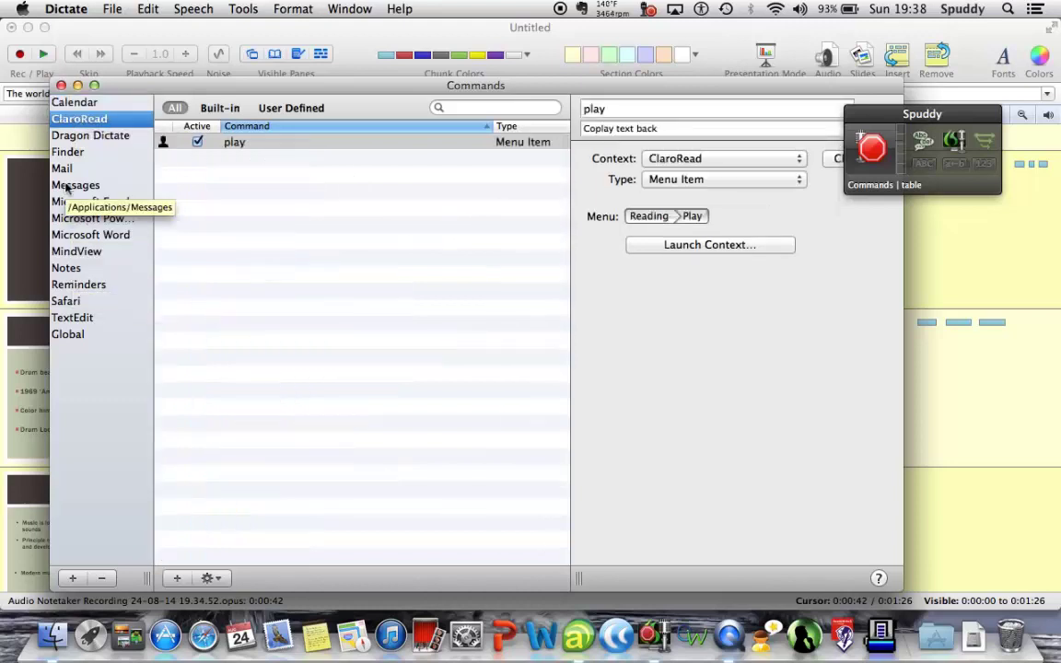
left_click(77, 253)
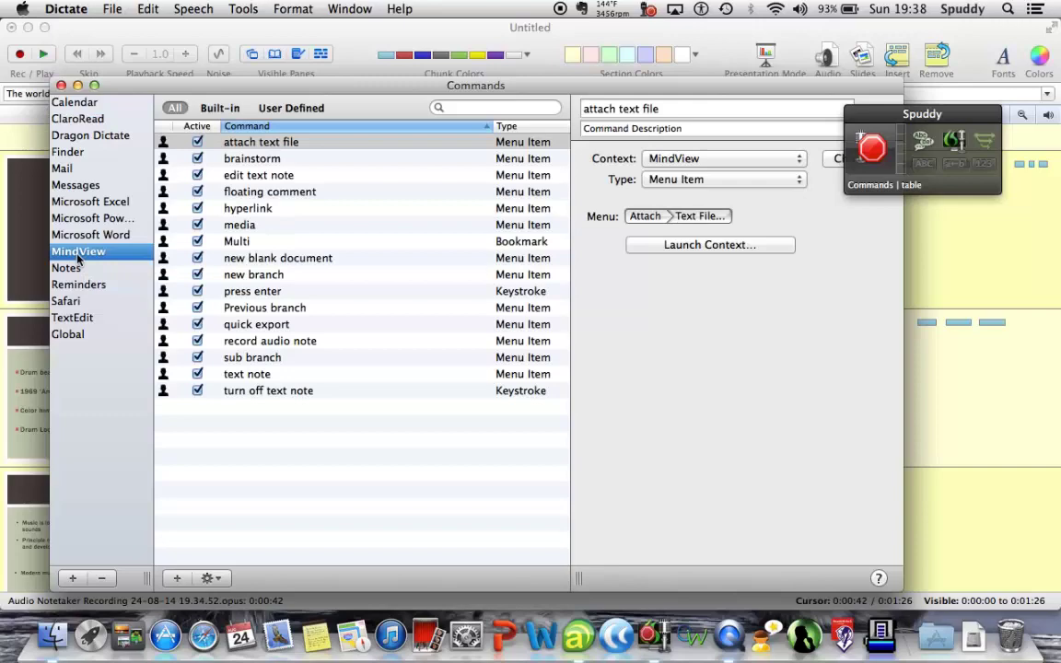
left_click(71, 334)
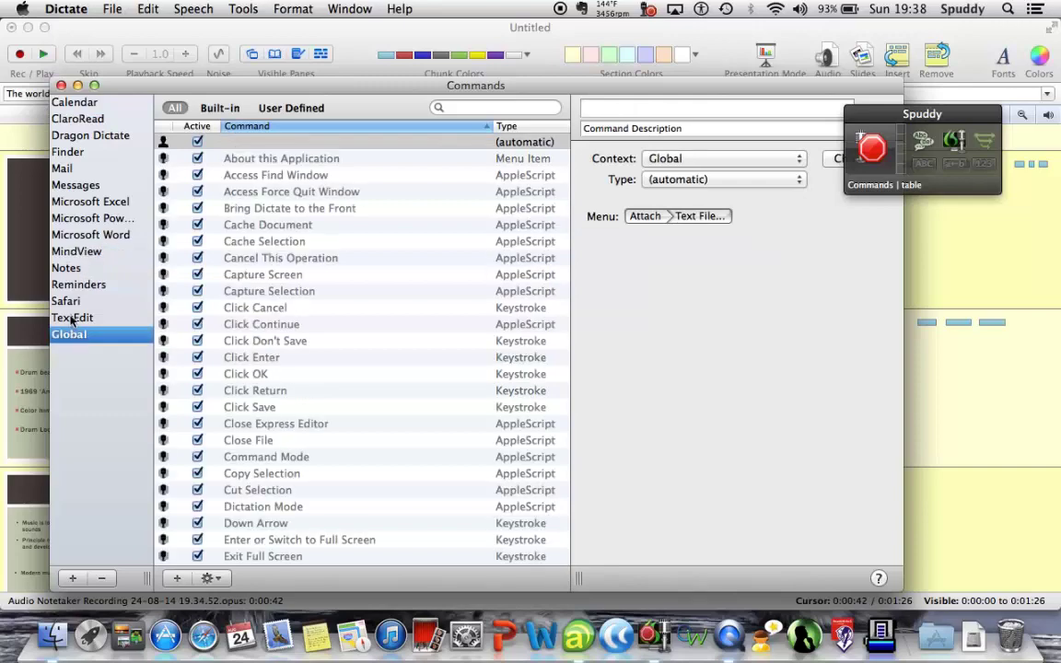
left_click(73, 317)
left_click(65, 302)
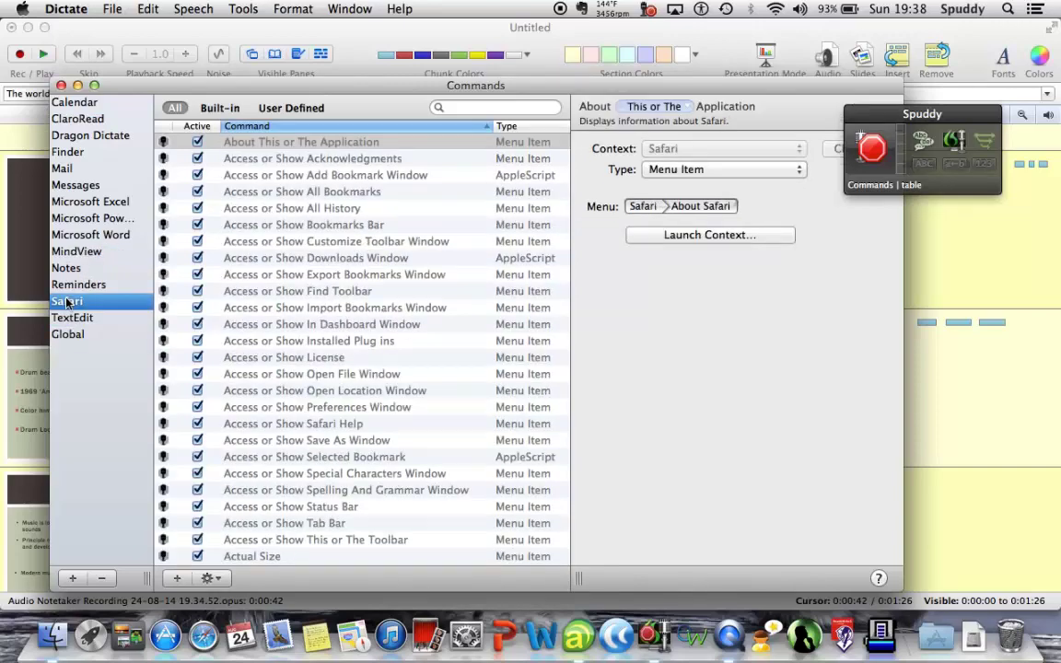
left_click(66, 268)
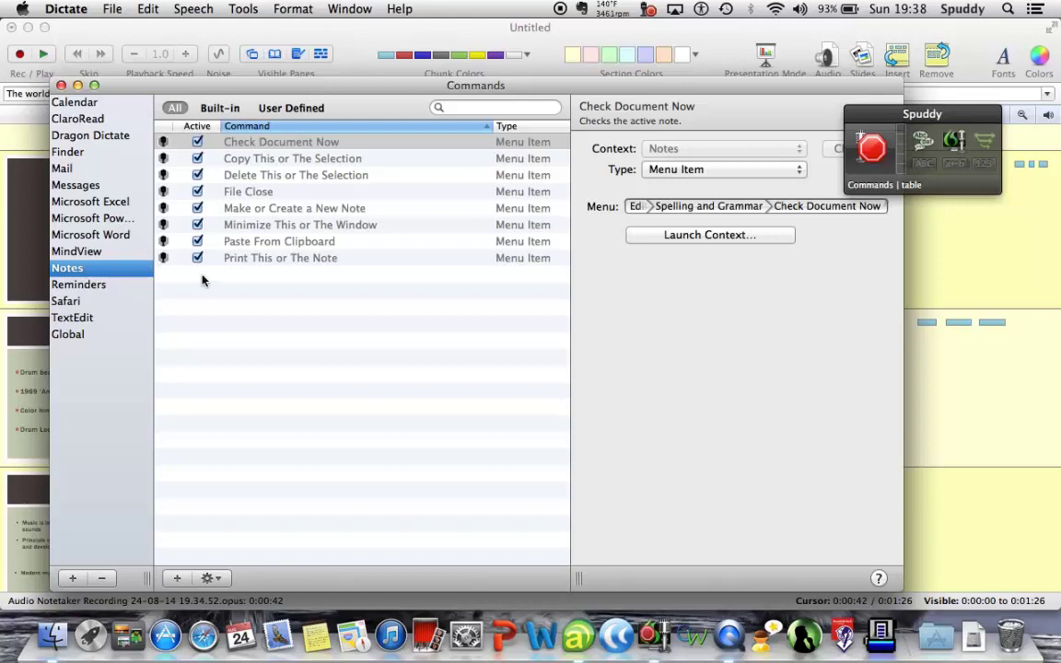
Step: Add Audio Notetaker as a new application context in the Commands window
left_click(74, 578)
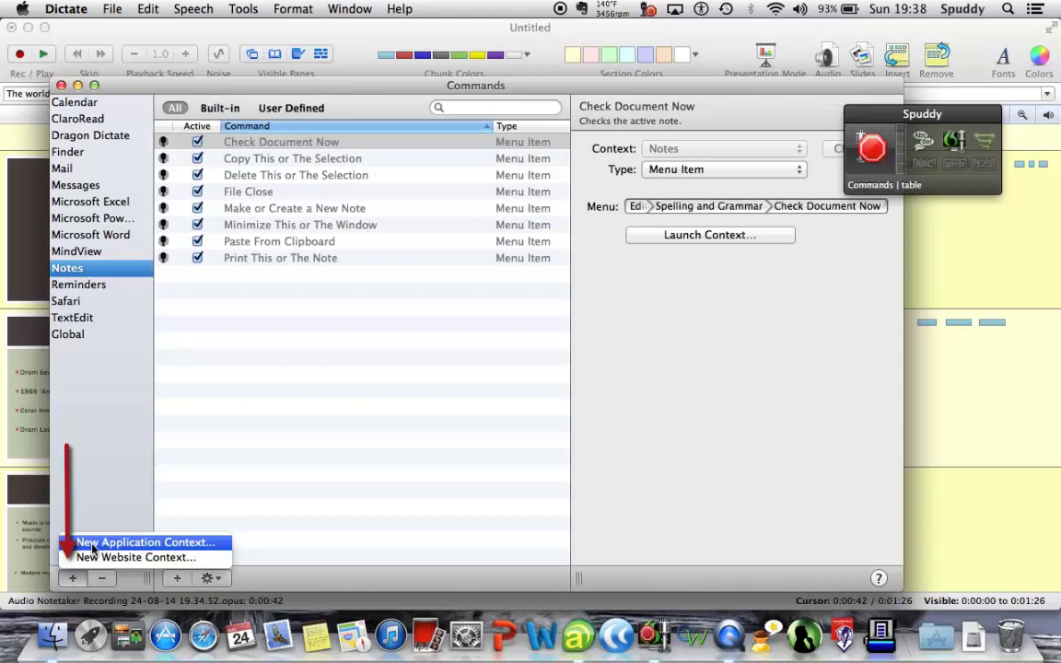
left_click(95, 545)
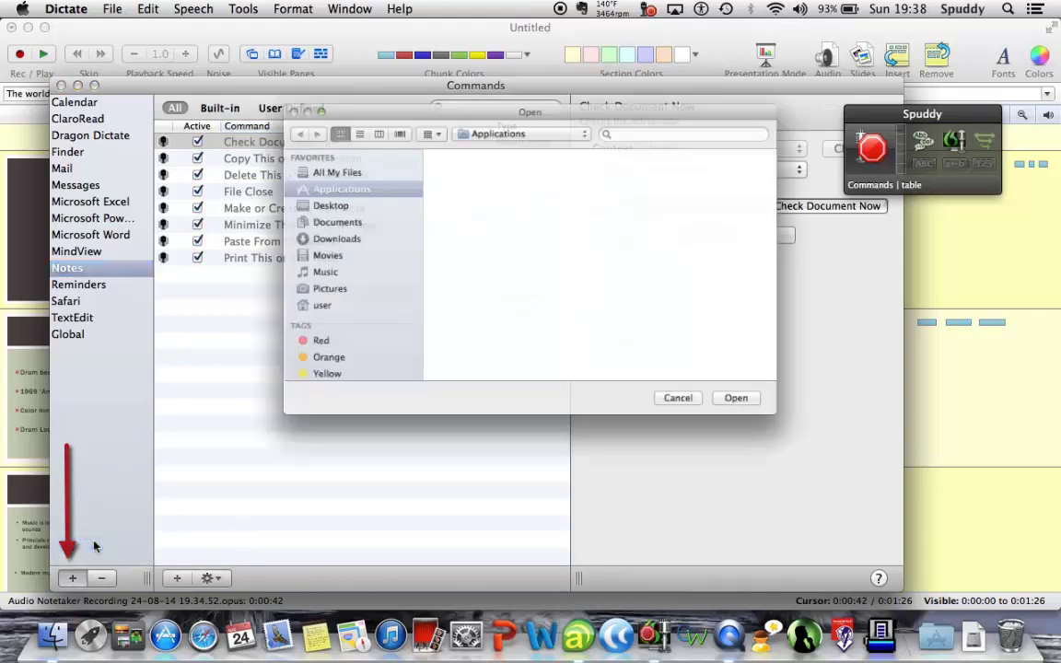
scroll(454, 271, "down", 5)
scroll(454, 271, "down", 15)
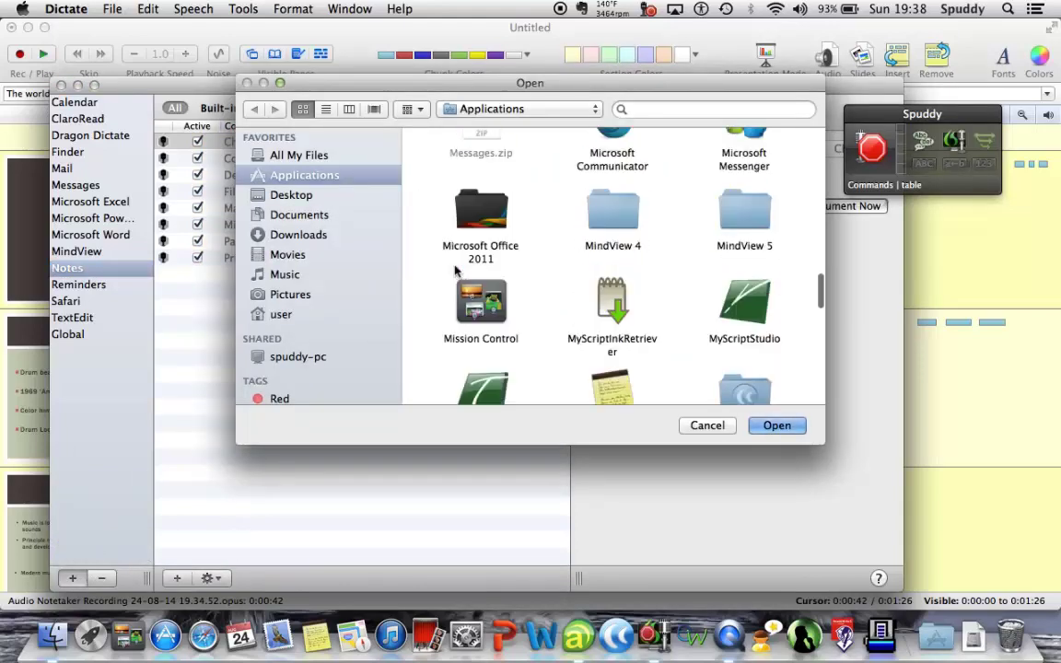
scroll(449, 279, "up", 15)
scroll(449, 277, "up", 5)
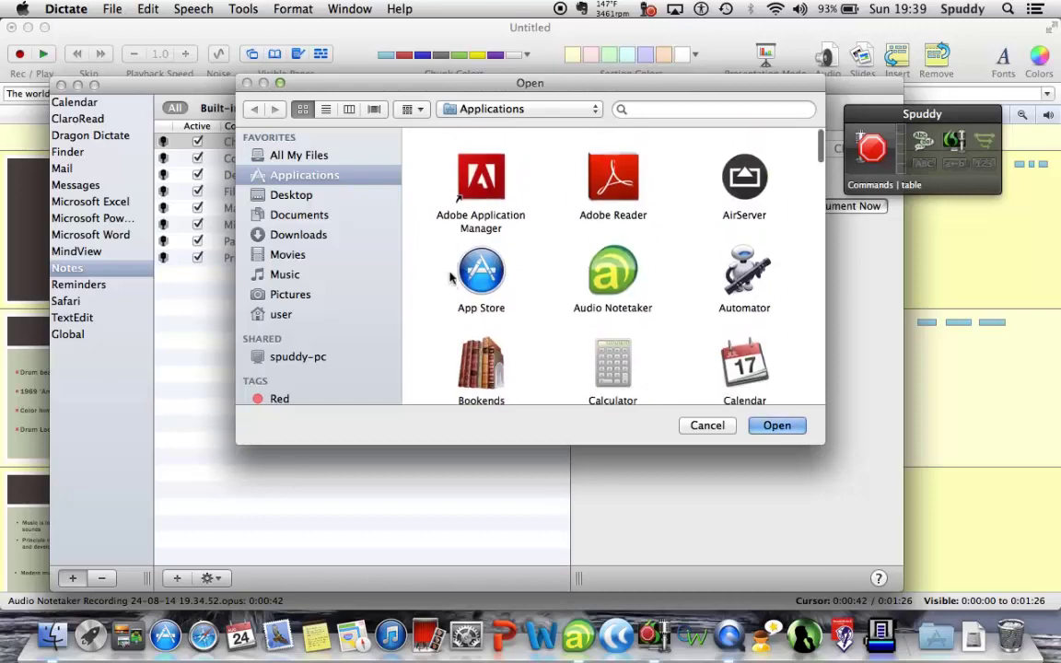
left_click(608, 263)
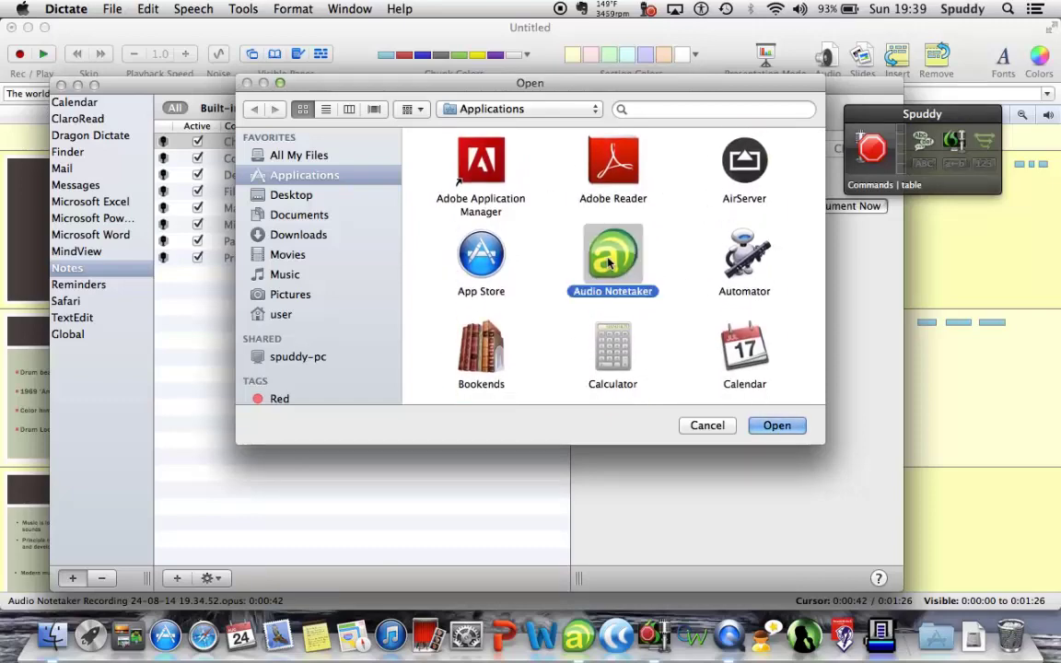
left_click(777, 427)
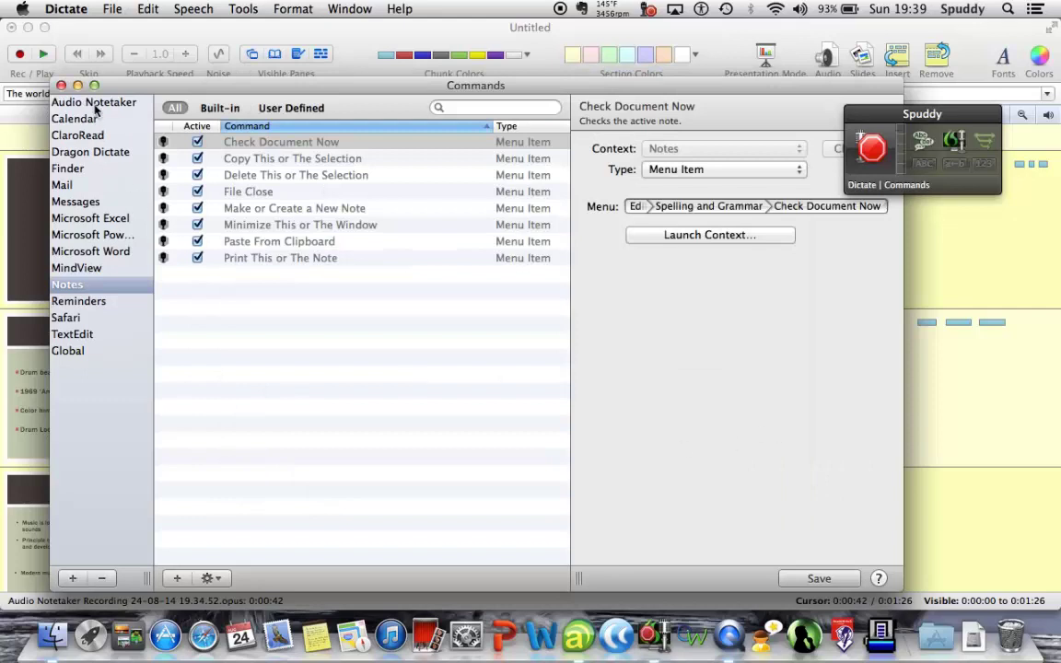
Step: Select Audio Notetaker, check its built-in and user-defined filters, and reposition the window fully on screen
left_click(92, 102)
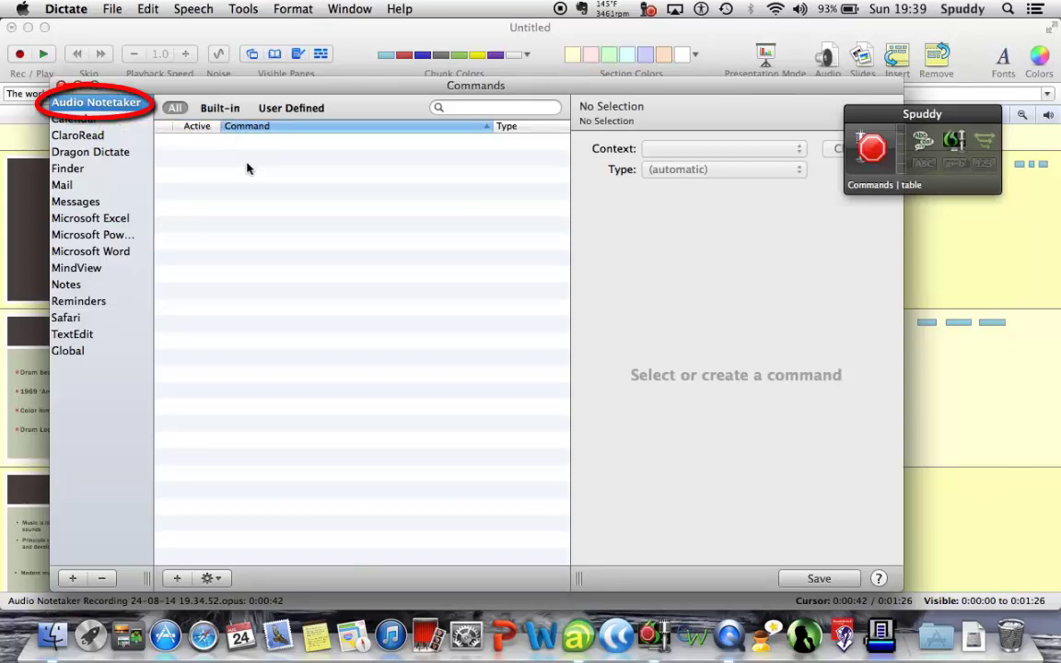
left_click(220, 109)
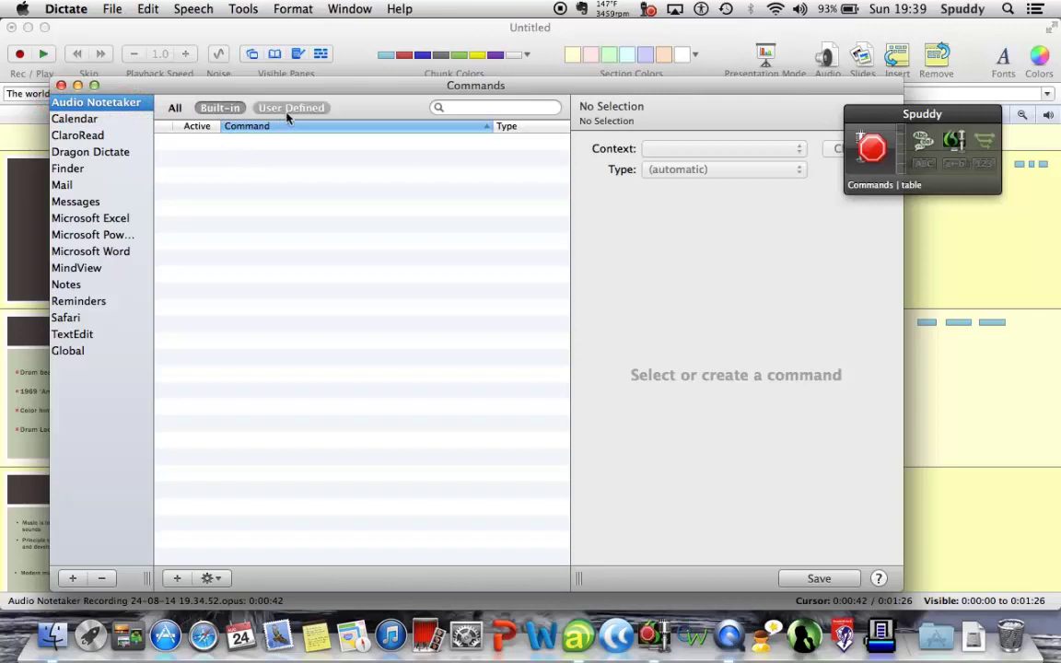
left_click(287, 109)
left_click(175, 108)
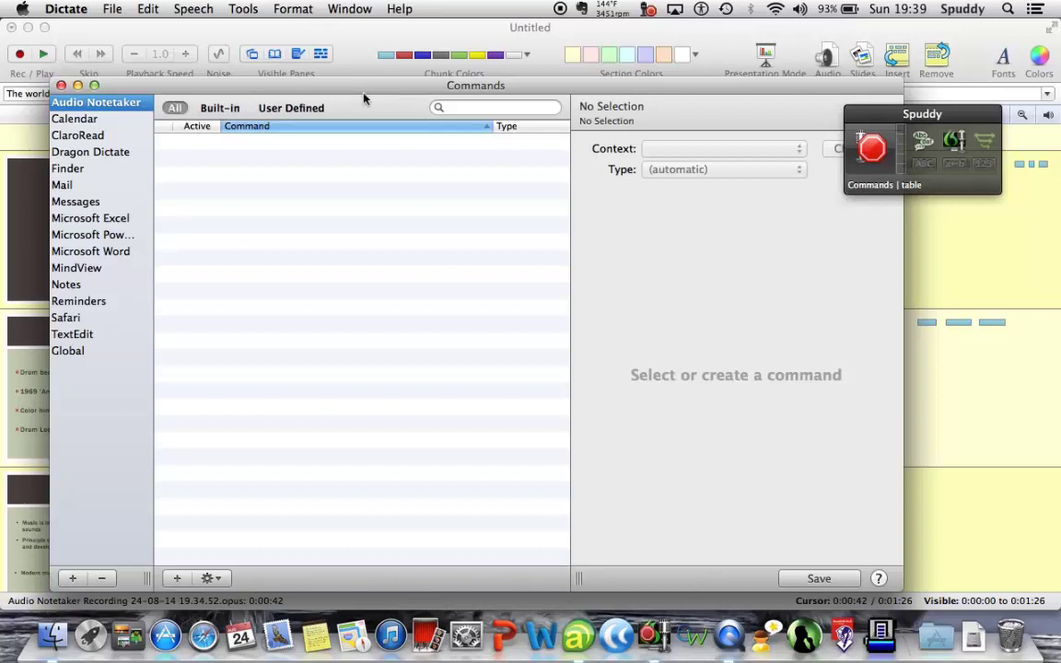
left_click_drag(363, 92, 349, 123)
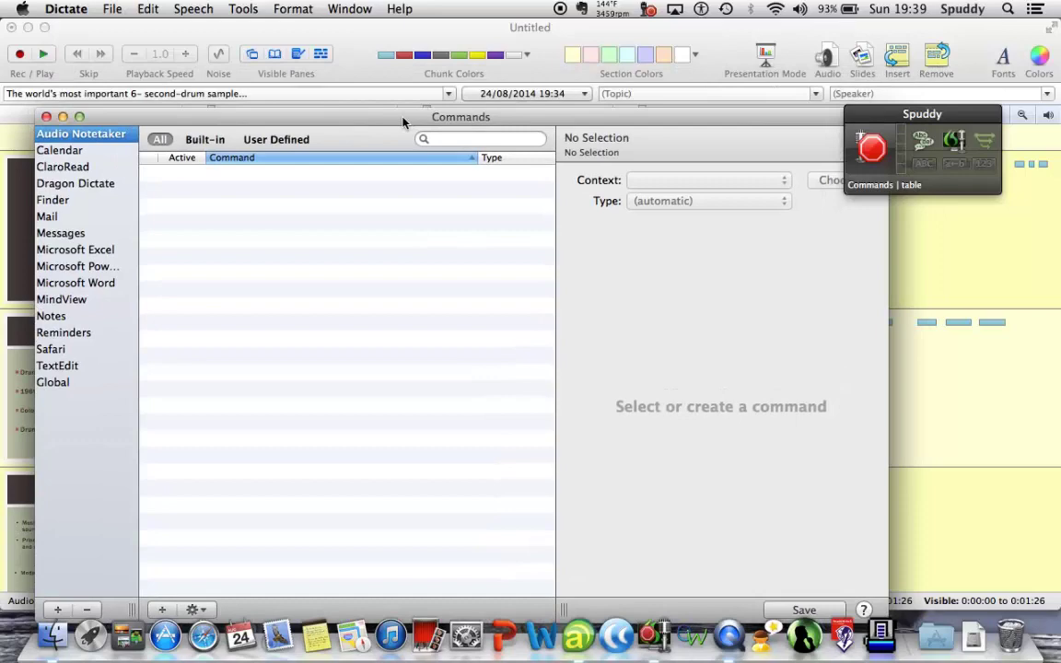
left_click_drag(403, 117, 434, 64)
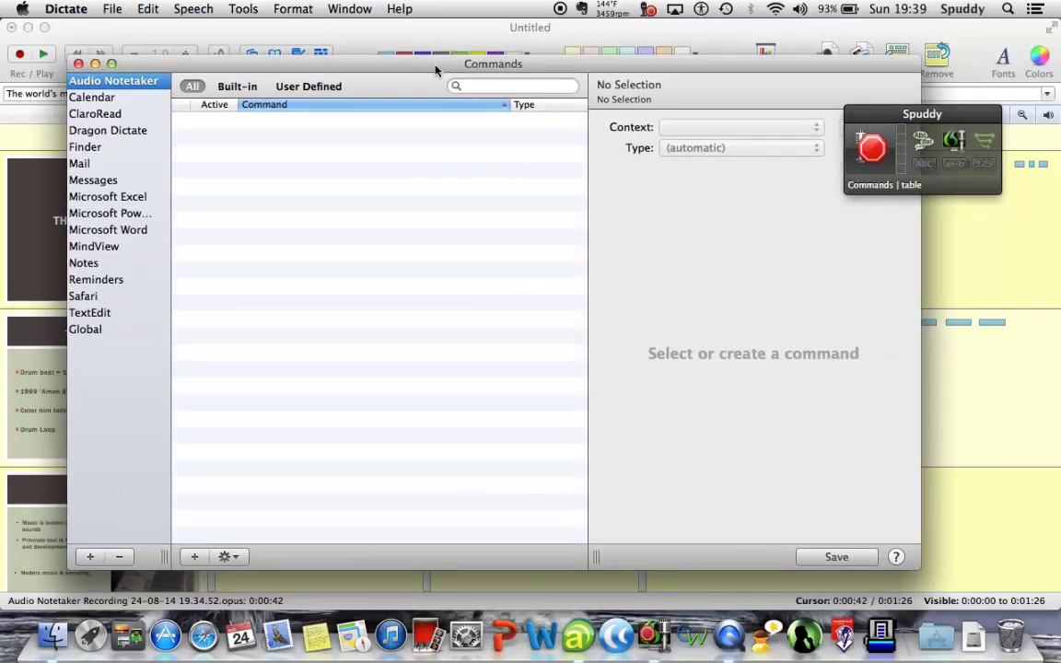
Step: Add a new Audio Notetaker command named Insert with the description 'audio'
left_click(194, 556)
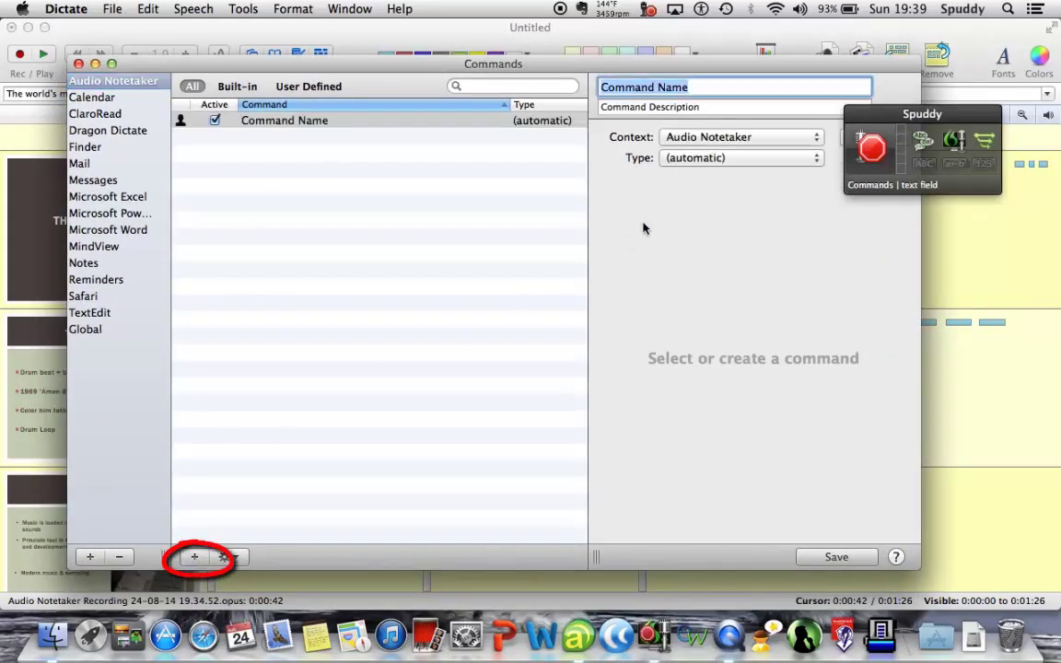
key("BackSpace")
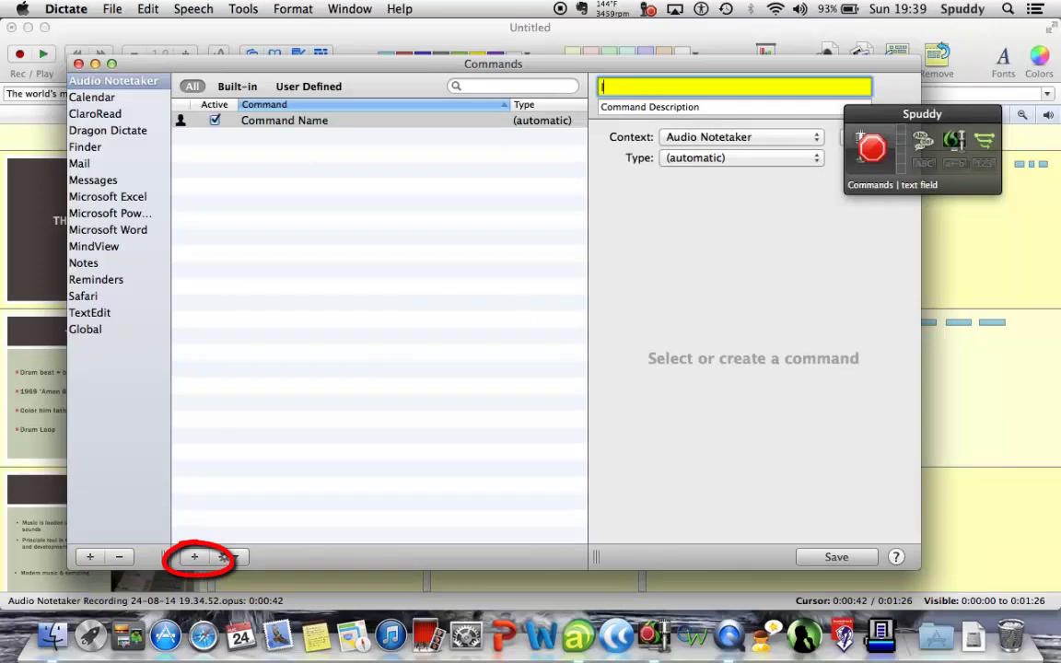
type("Insert")
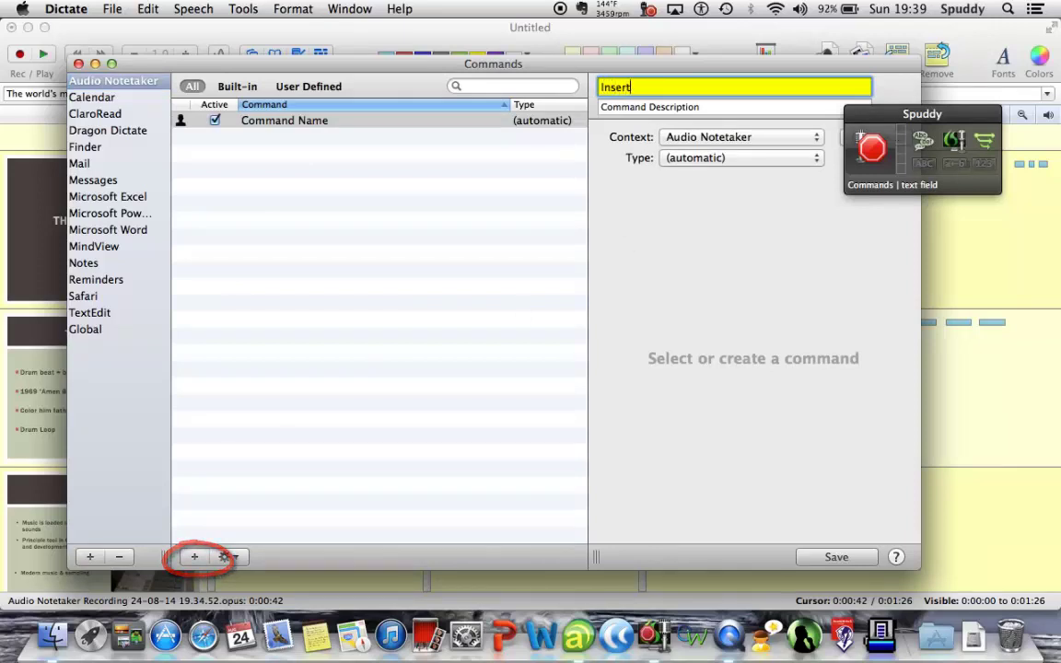
left_click(705, 107)
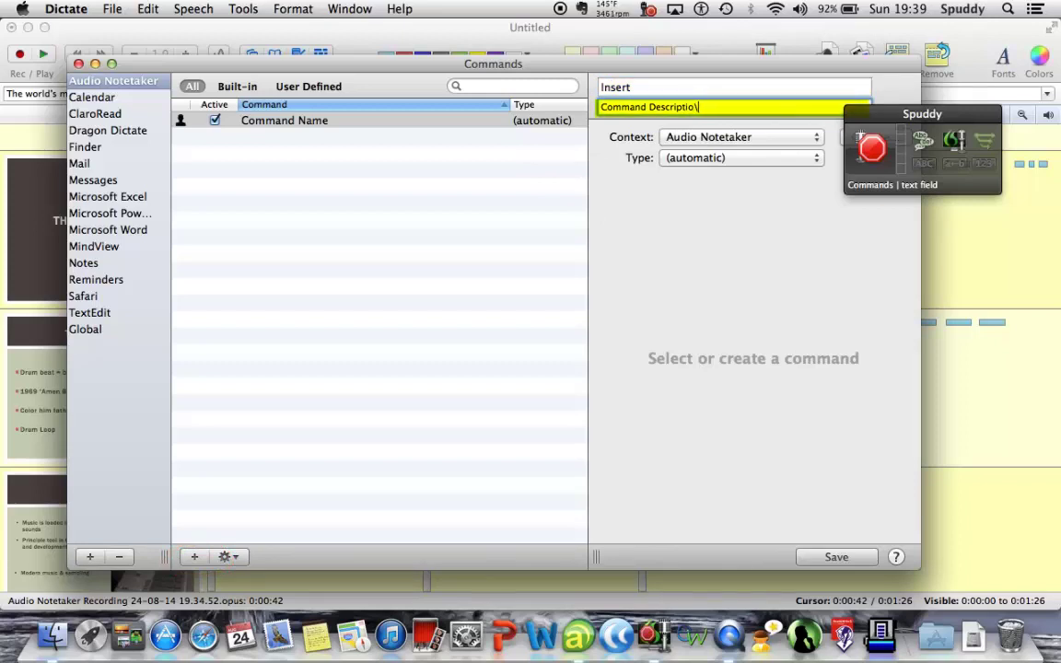
key("BackSpace")
key("BackSpace")
key("BackSpace")
key("BackSpace")
key("BackSpace")
key("BackSpace")
key("BackSpace")
key("BackSpace")
key("BackSpace")
key("BackSpace")
key("BackSpace")
key("BackSpace")
key("BackSpace")
key("BackSpace")
key("BackSpace")
key("BackSpace")
key("BackSpace")
key("BackSpace")
key("BackSpace")
type("ai")
key("BackSpace")
type("udio")
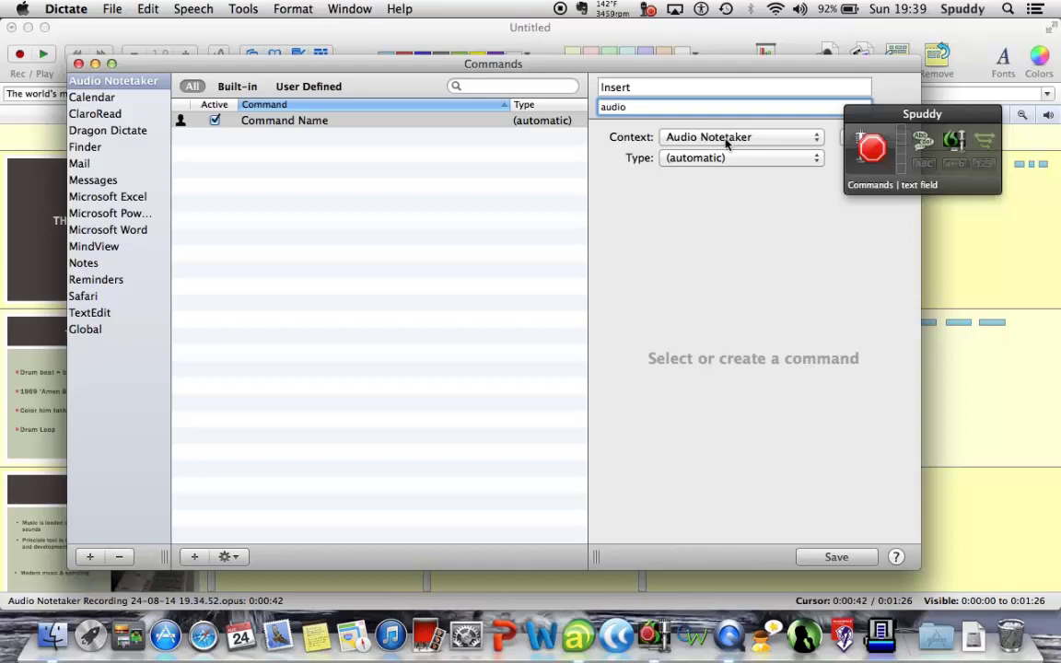
left_click(727, 140)
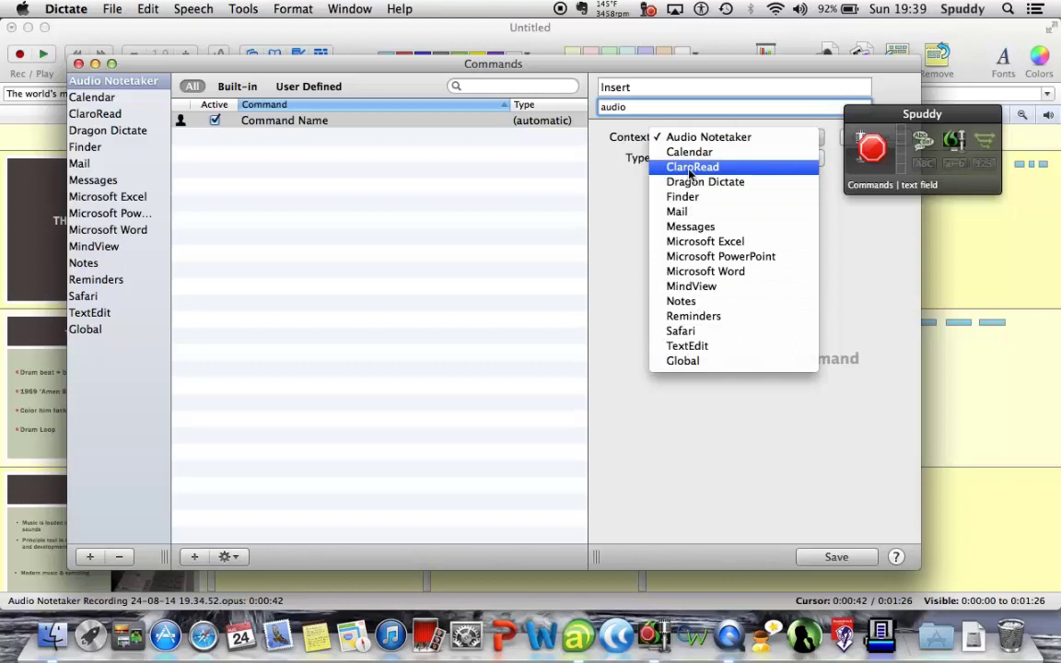
Step: Keep the Audio Notetaker context and set the command type to Application, leaving the application blank
left_click(694, 138)
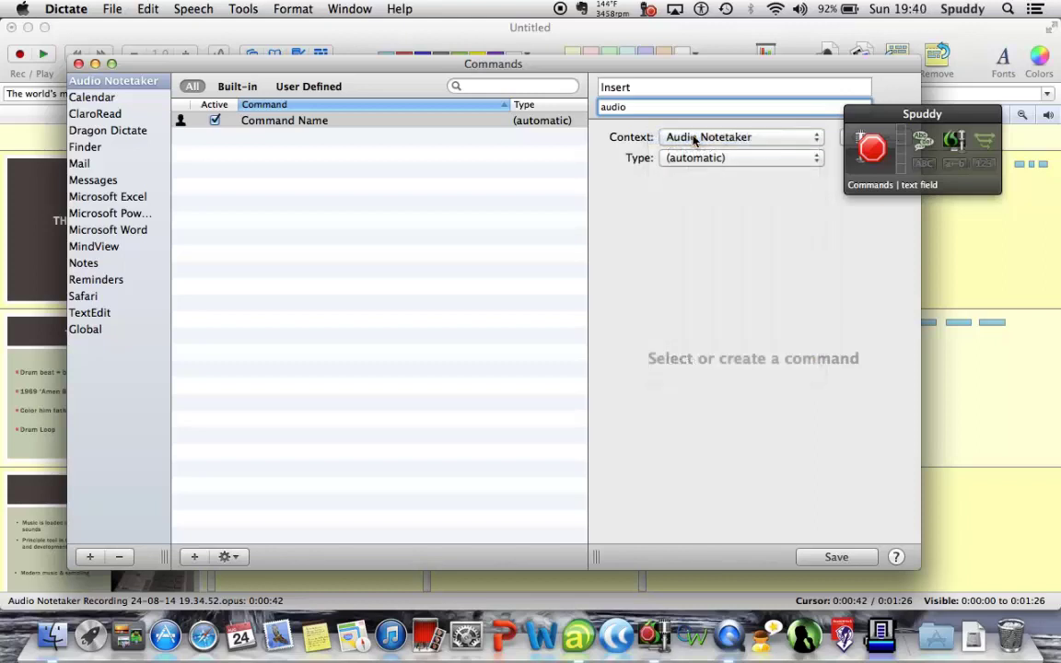
left_click_drag(969, 118, 1029, 76)
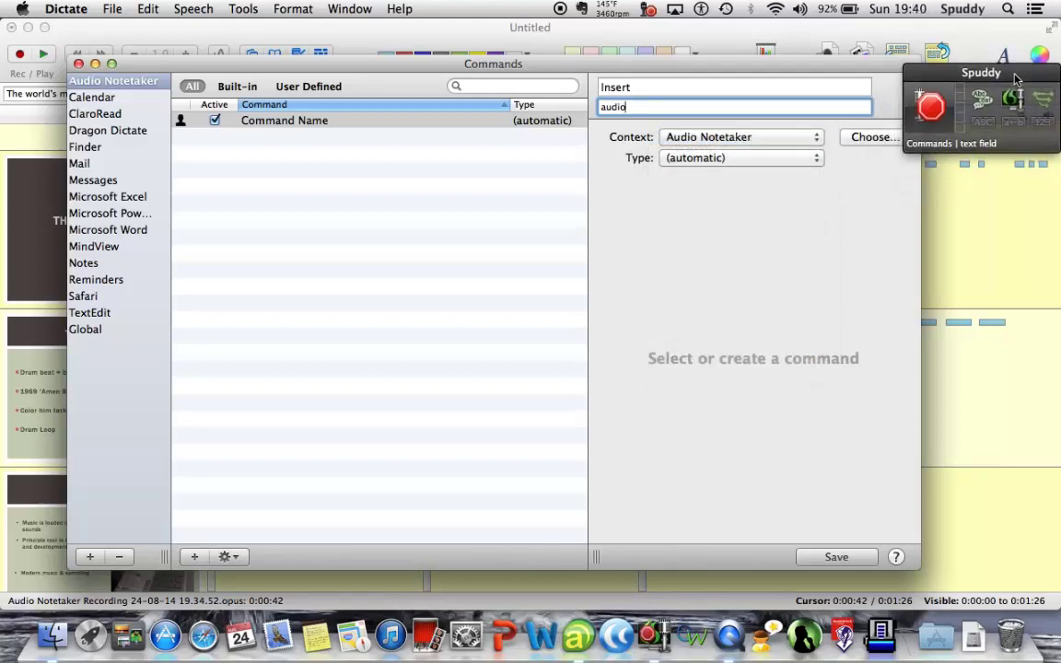
left_click(710, 161)
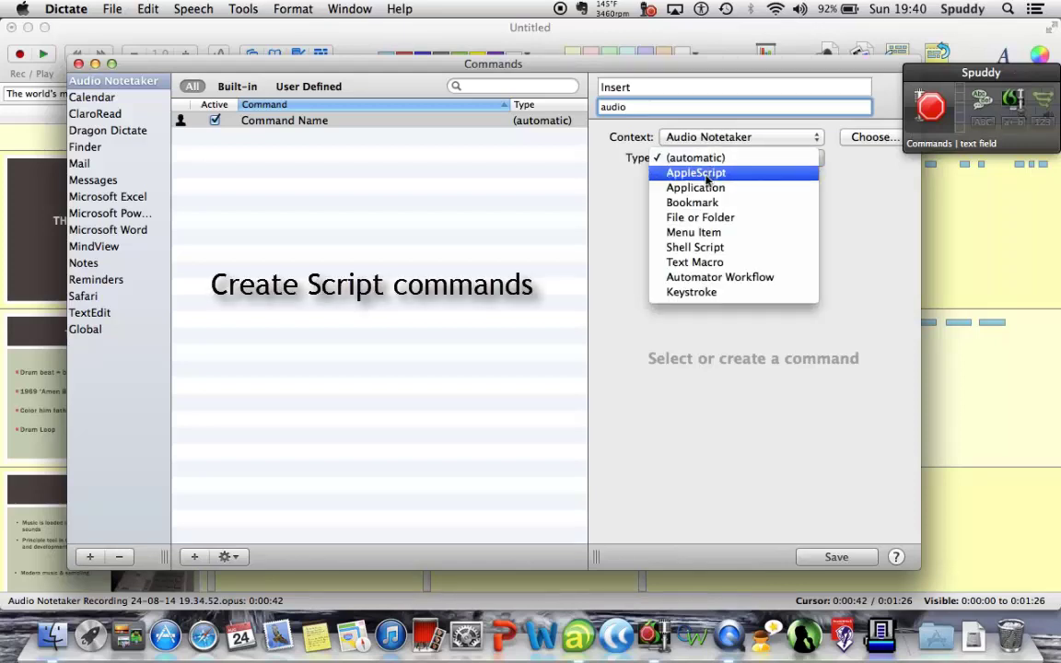
left_click(706, 175)
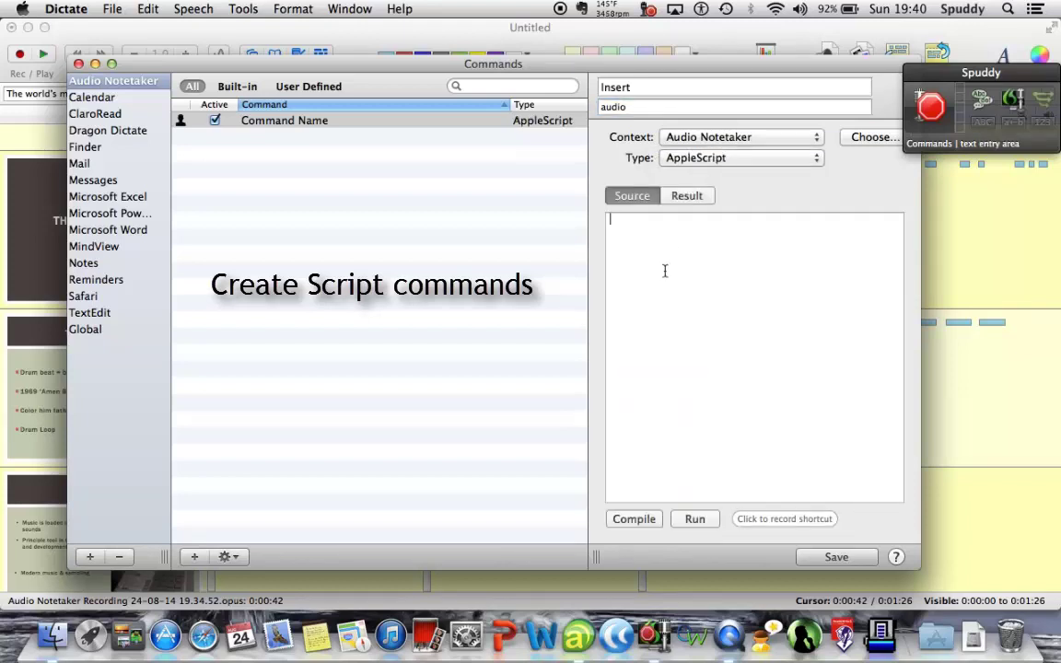
left_click(737, 157)
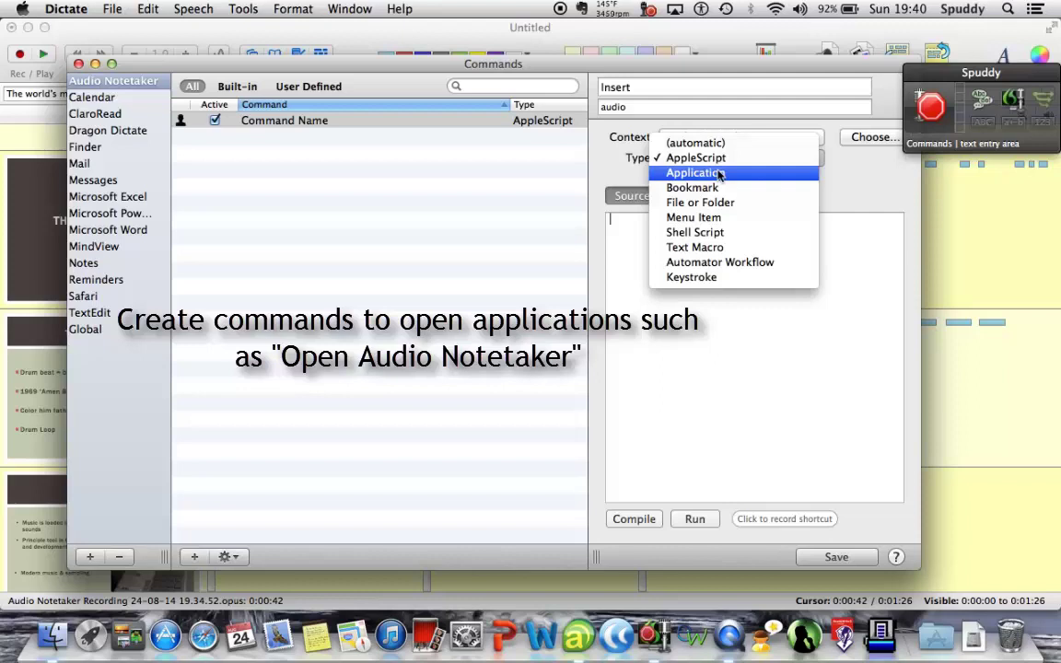
left_click(720, 174)
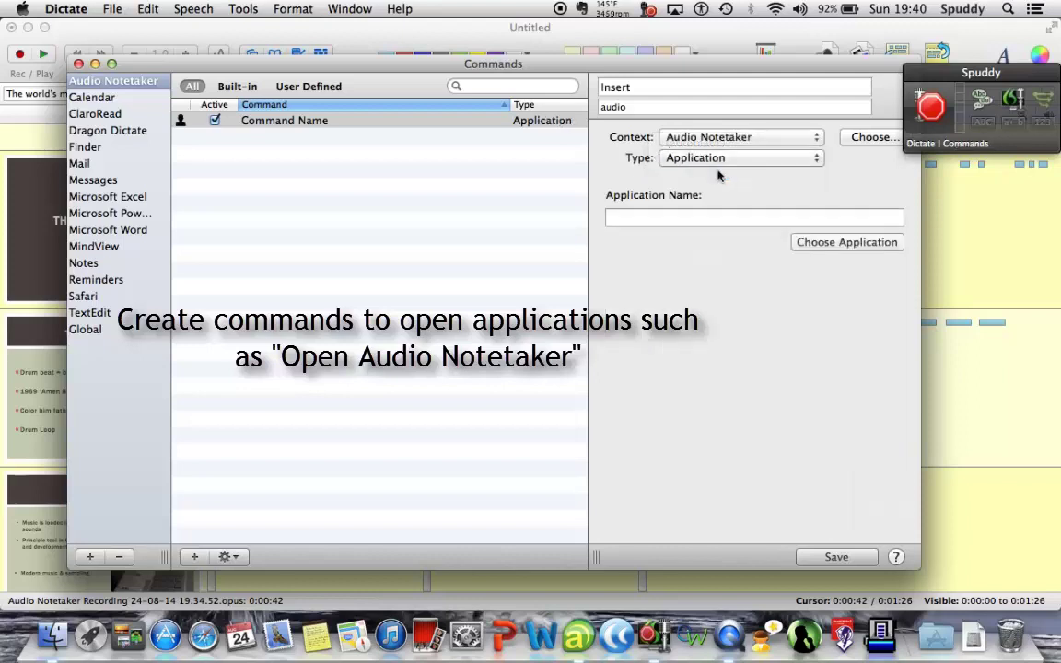
left_click(813, 244)
left_click(613, 260)
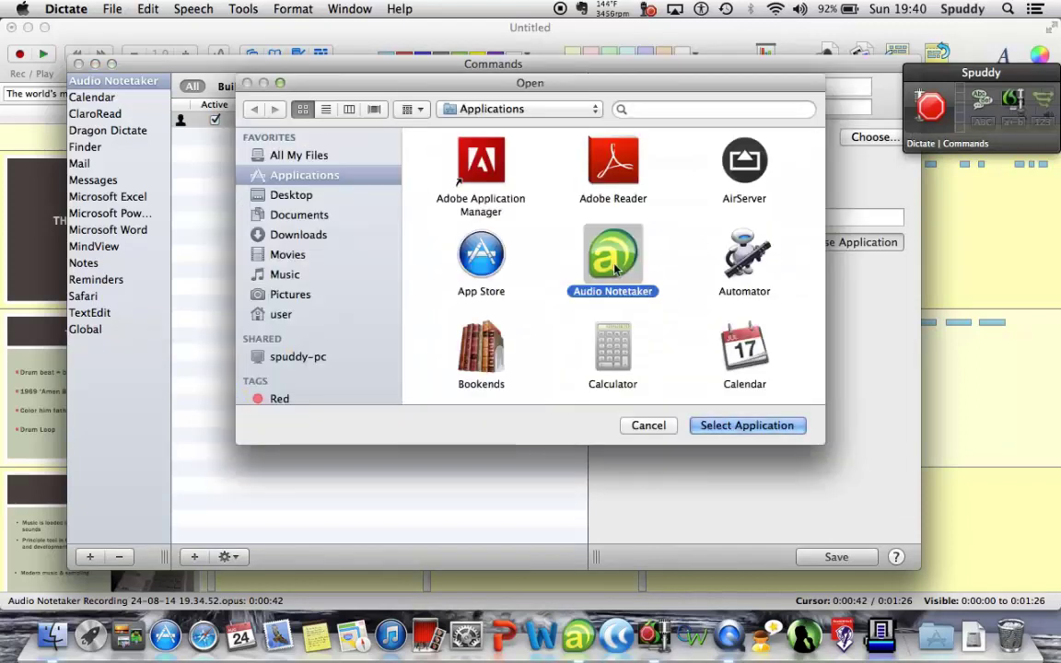
left_click(648, 427)
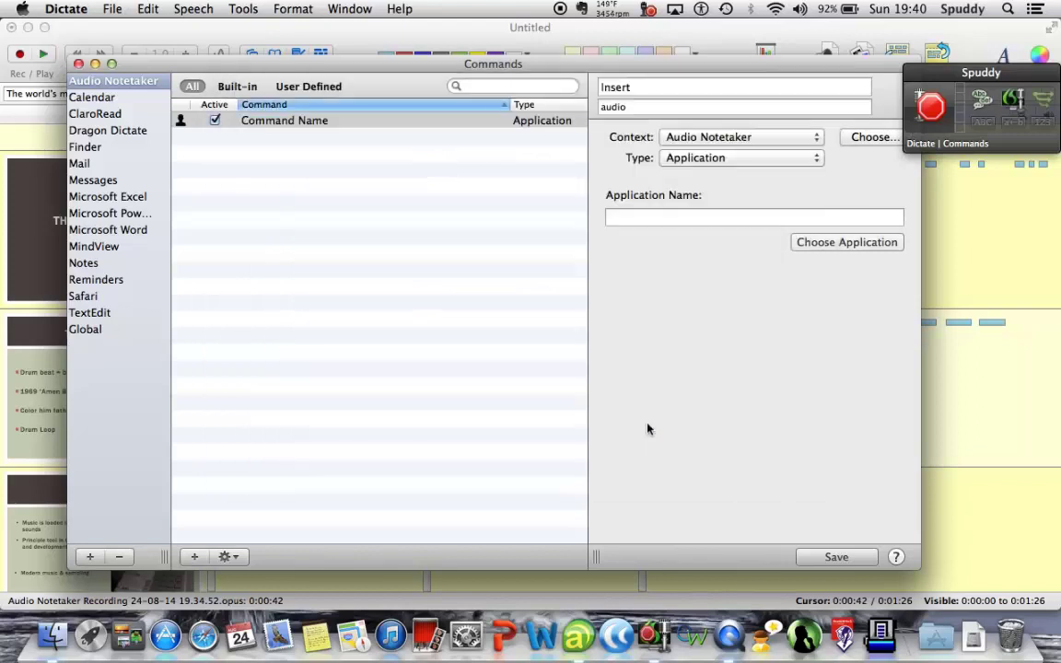
left_click(752, 160)
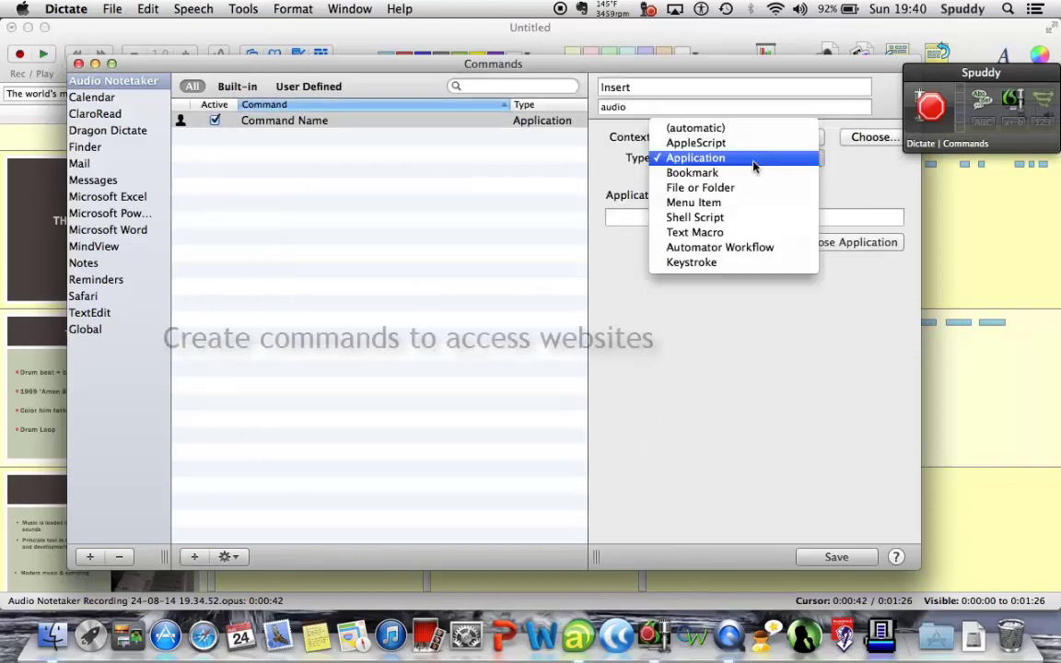
Step: Set the Insert command's type to Menu Item targeting Format > Insert Section Break
left_click(748, 203)
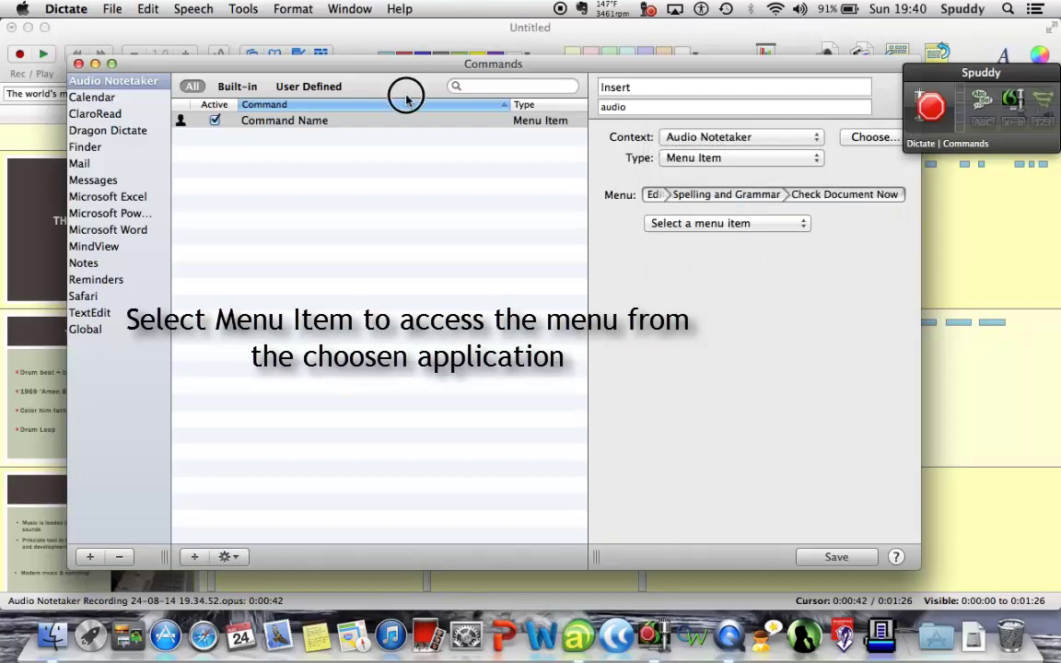
left_click_drag(398, 57, 396, 128)
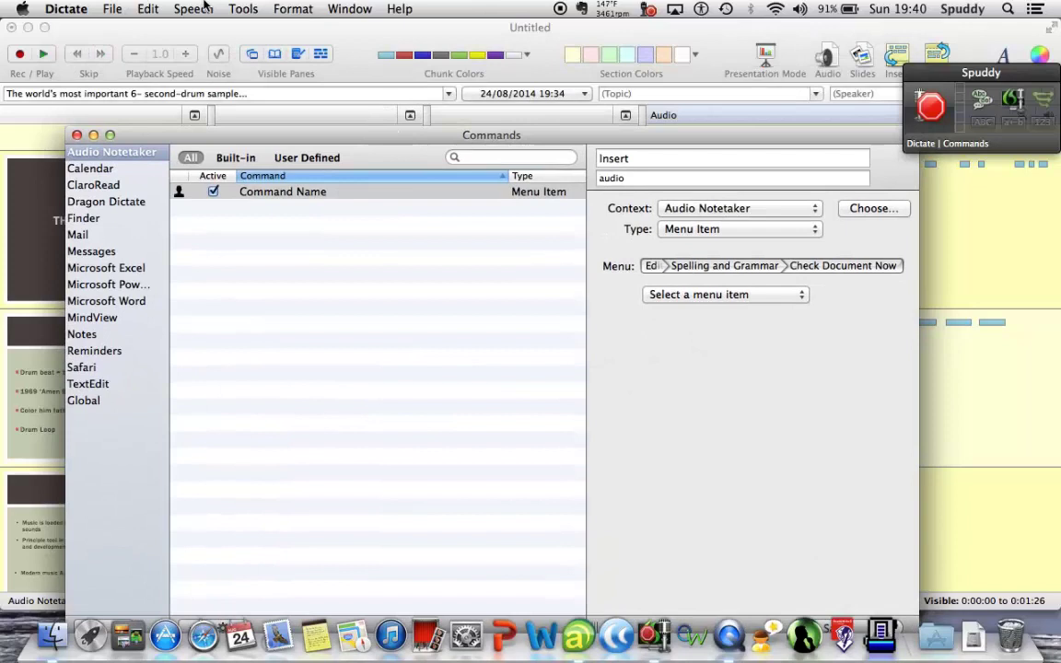
left_click(226, 35)
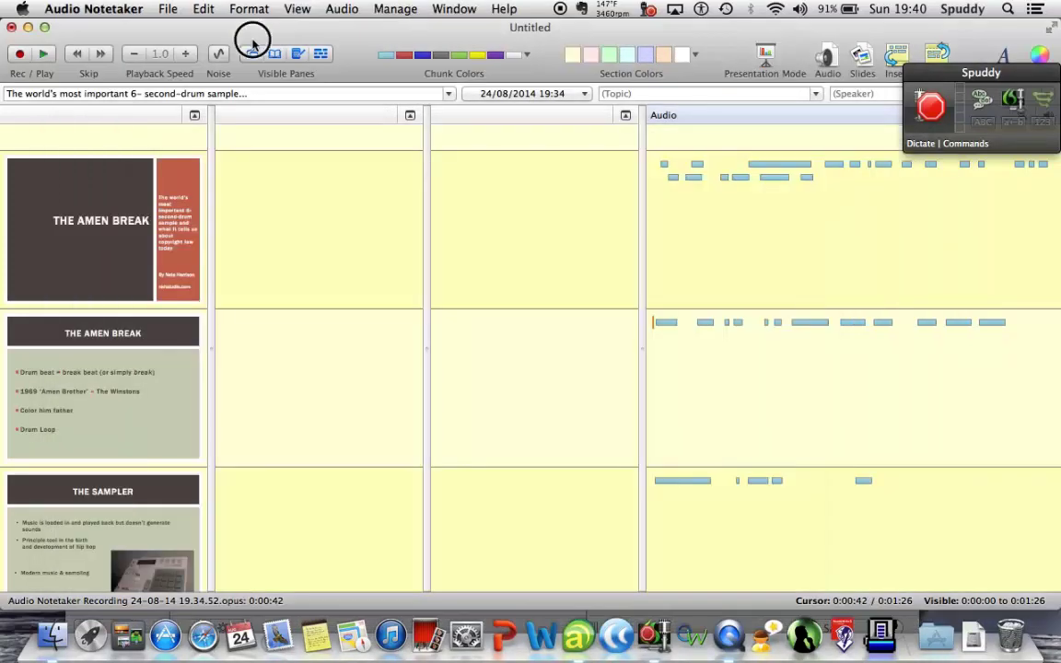
left_click(296, 9)
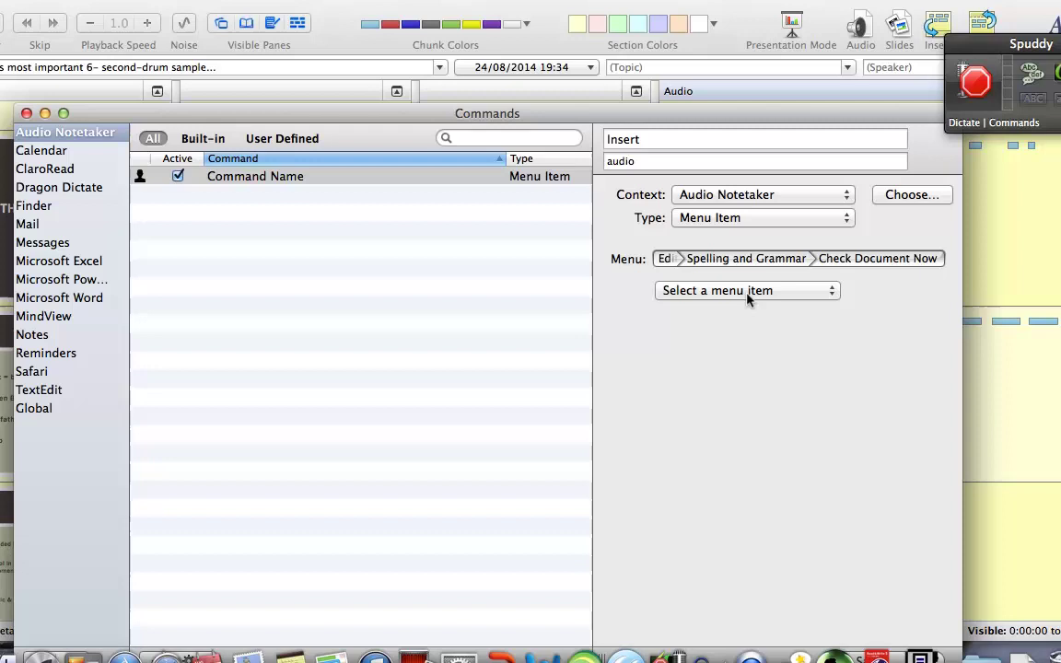
left_click(726, 297)
mouse_move(774, 373)
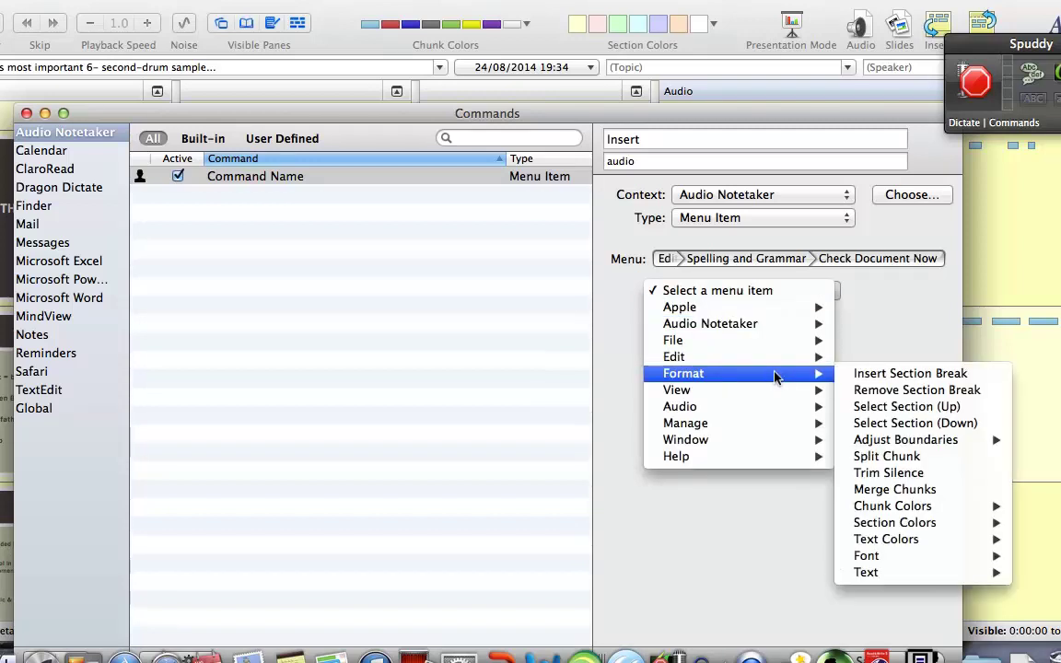
left_click(908, 373)
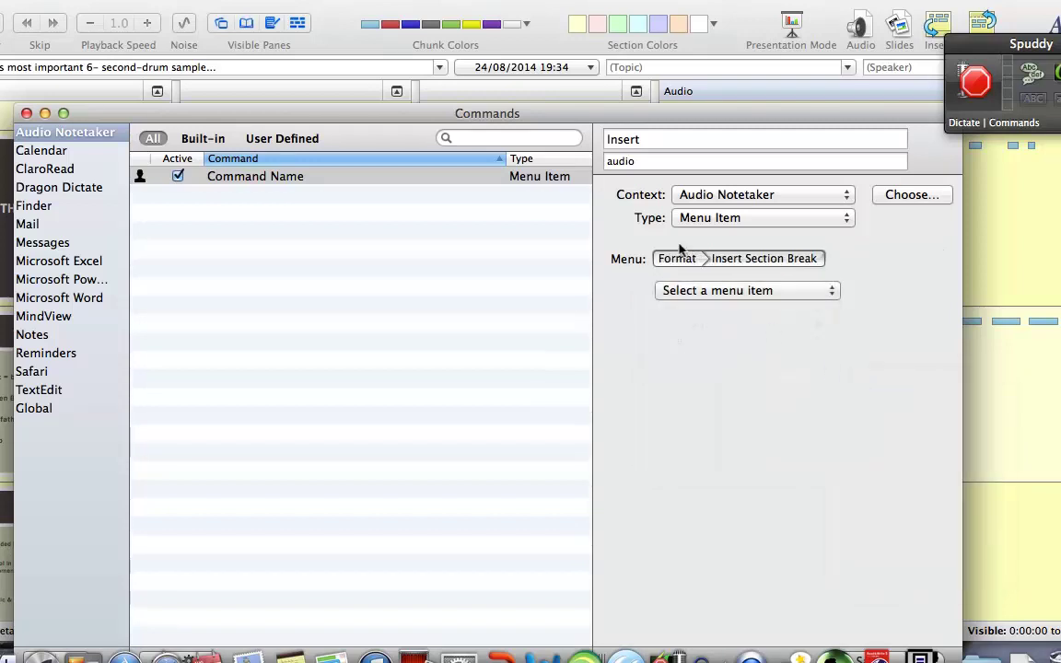
Step: Save the Insert command and filter the list to user-defined commands
left_click_drag(533, 118, 510, 22)
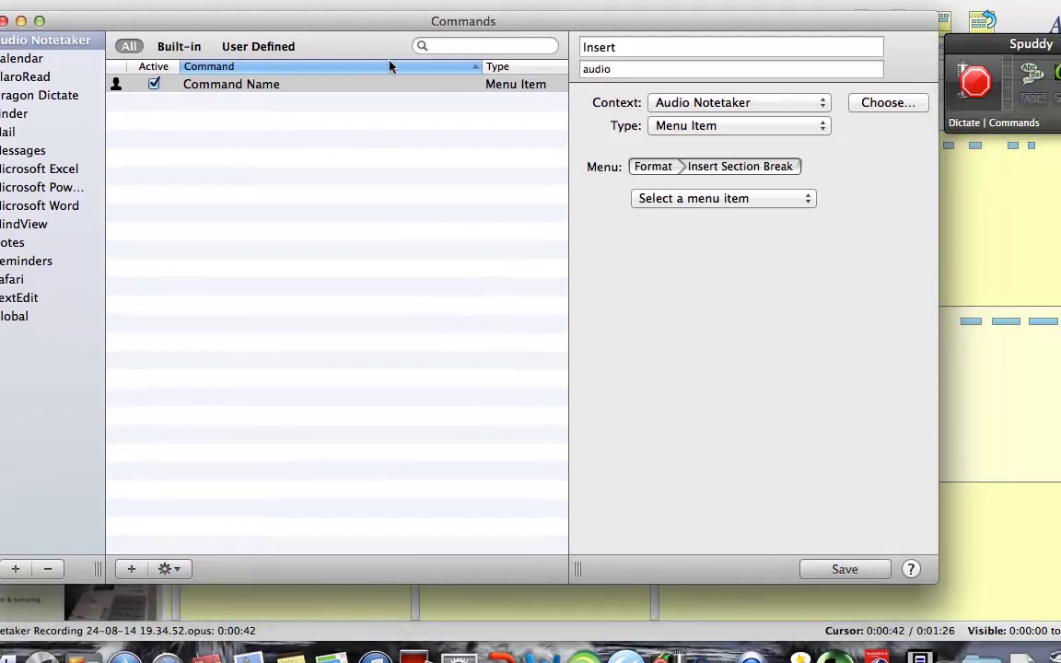
left_click(845, 571)
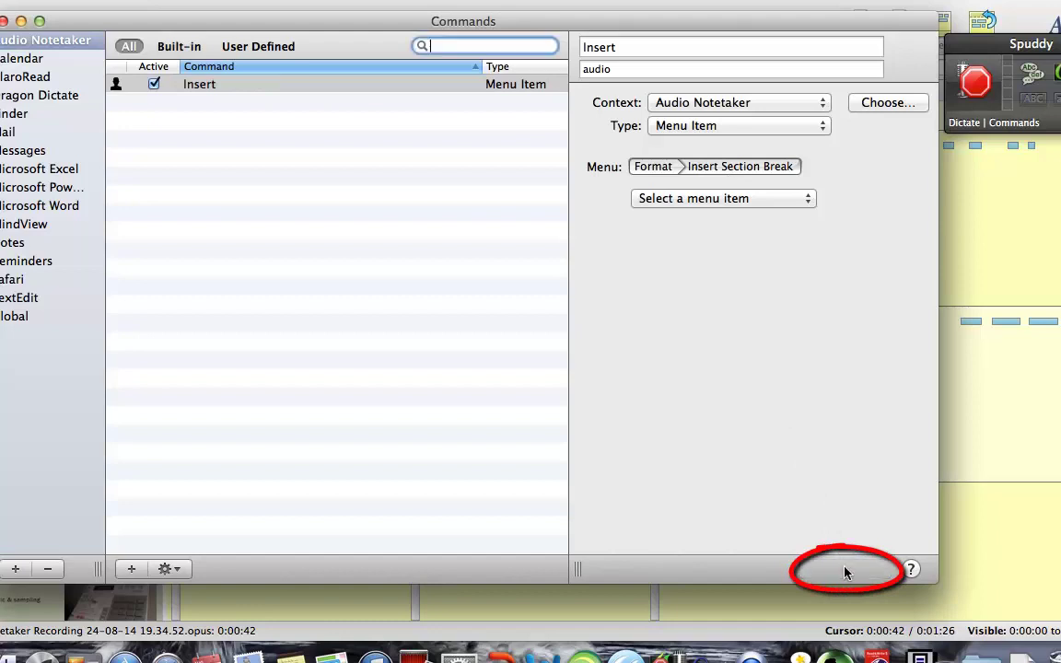
left_click(182, 48)
left_click(243, 50)
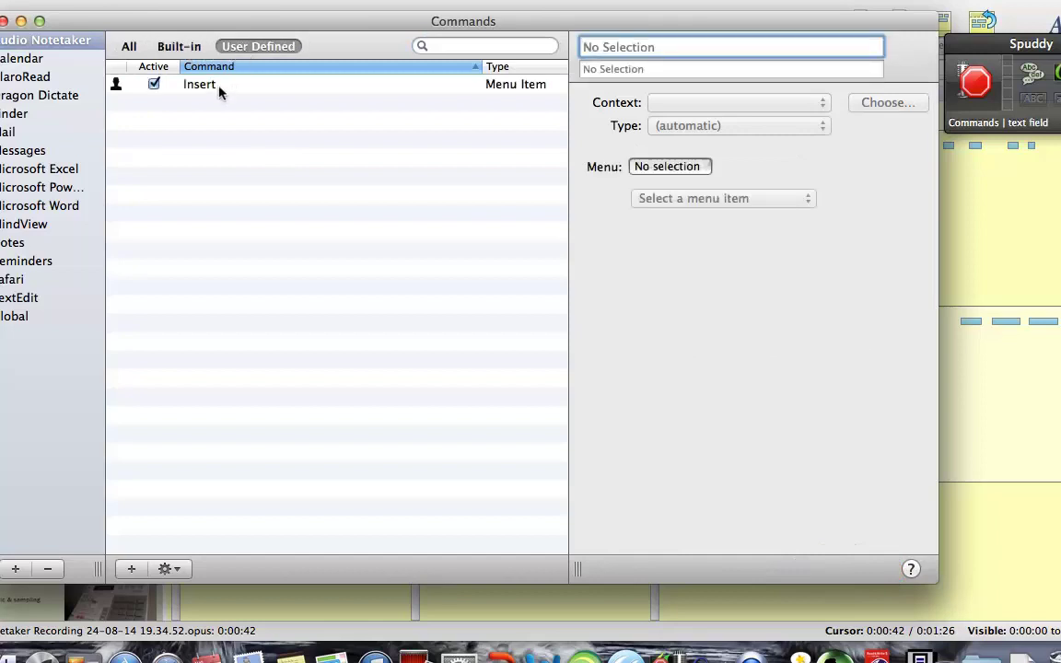
Step: Show all commands and add a new Audio Notetaker command named Remove
left_click(130, 47)
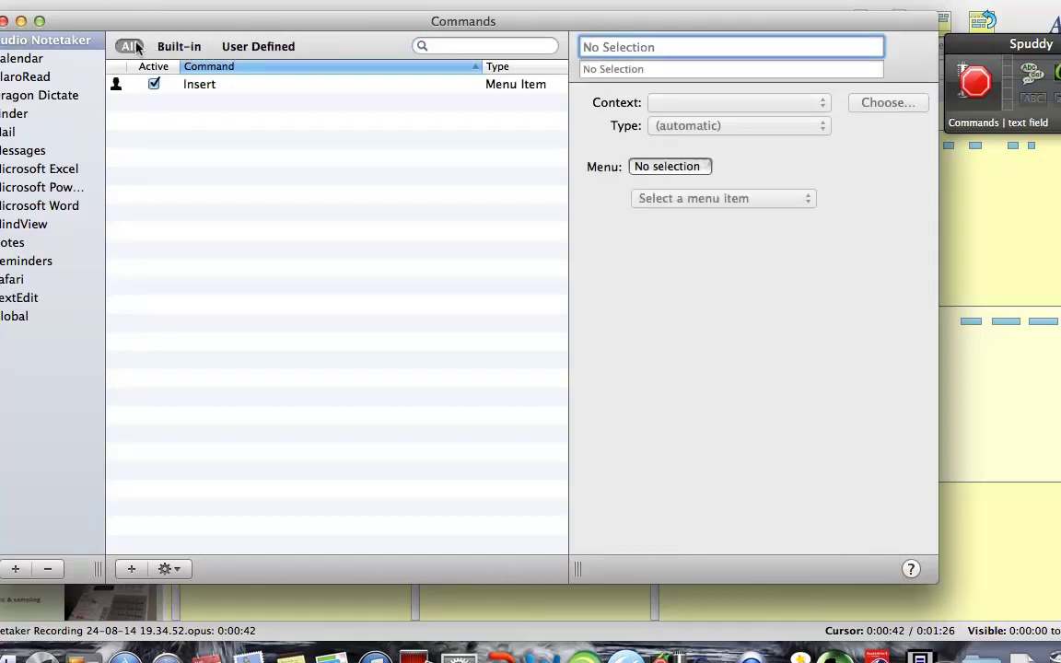
left_click(133, 572)
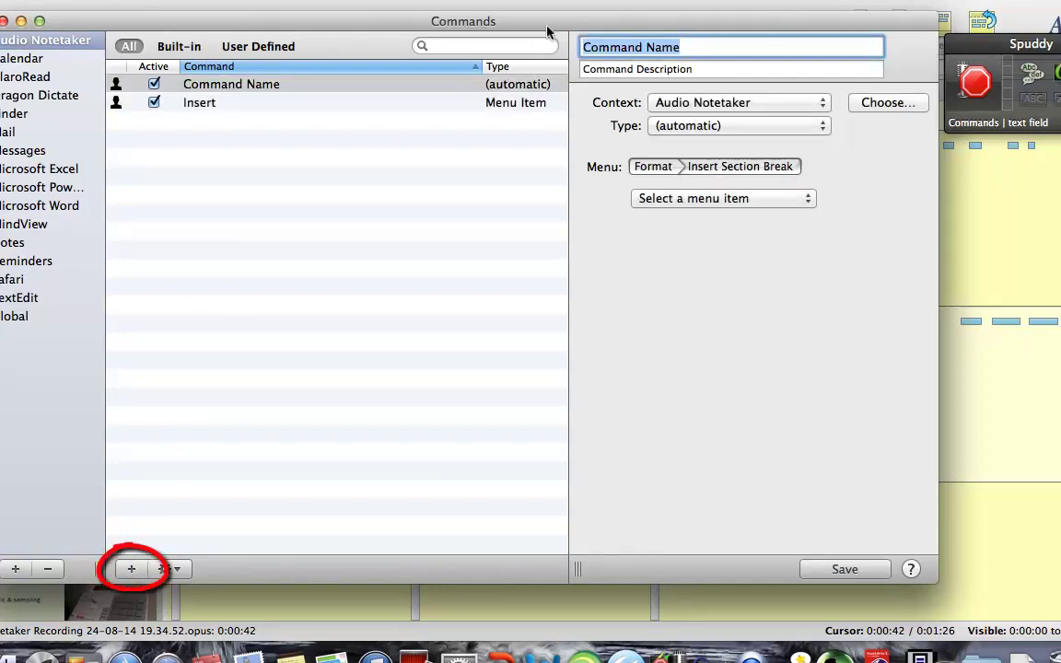
key("BackSpace")
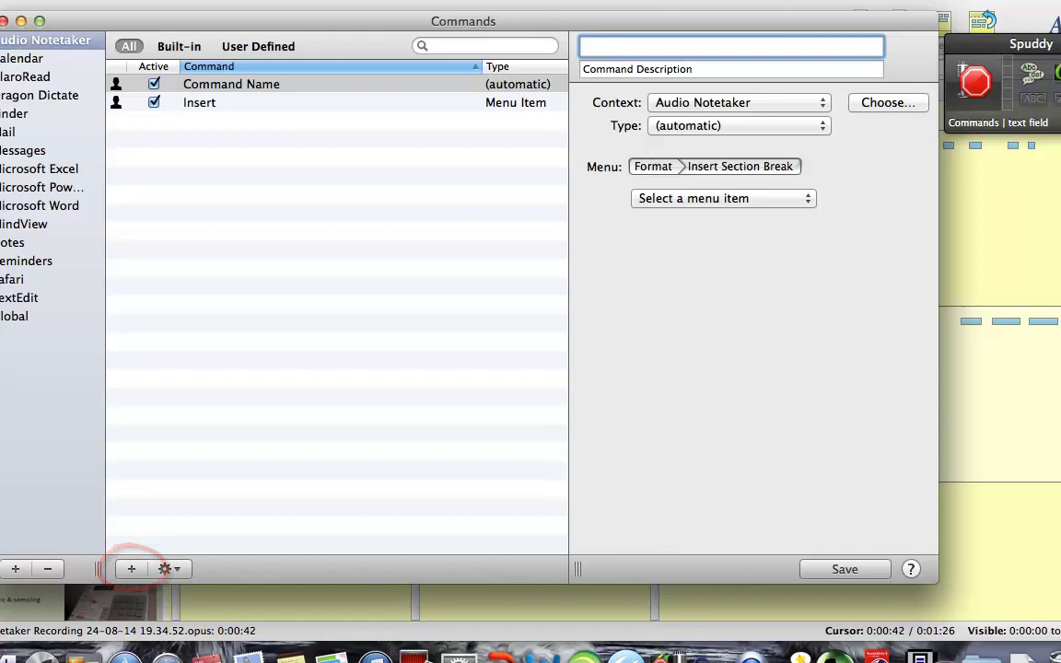
type("Remove")
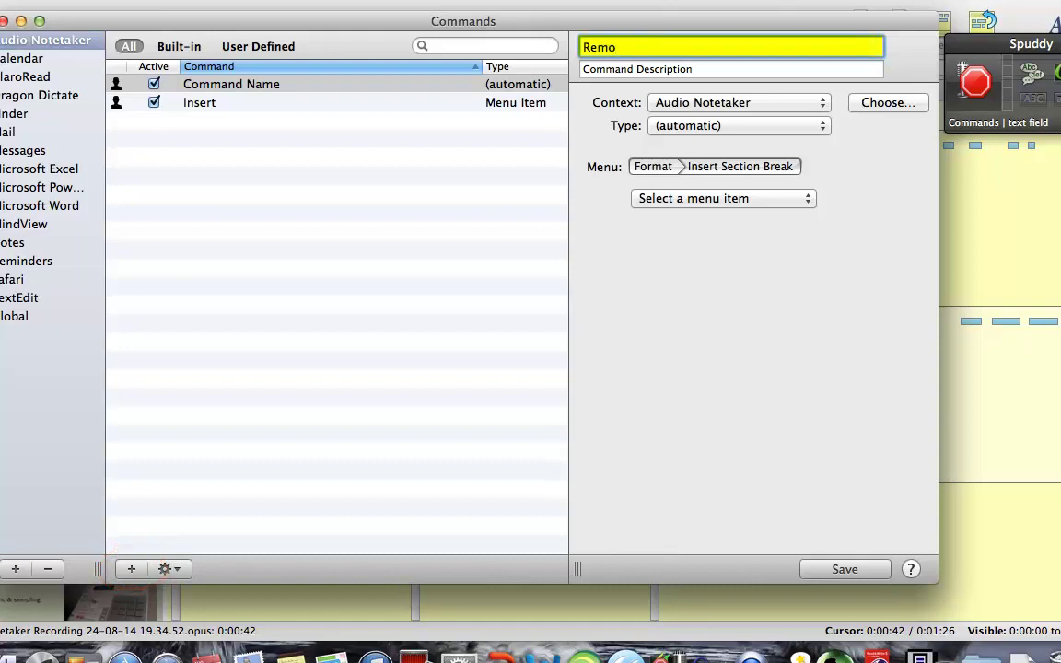
left_click(702, 69)
key("BackSpace")
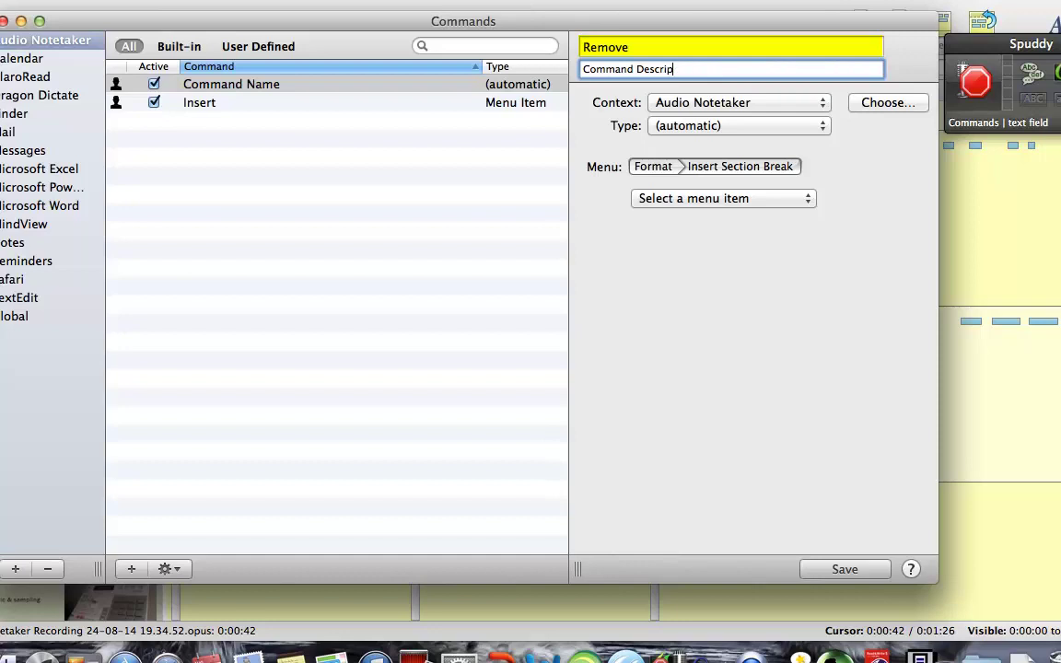
key("BackSpace")
key("BackSpace")
key("BackSpace")
key("BackSpace")
key("BackSpace")
key("BackSpace")
key("BackSpace")
key("BackSpace")
key("BackSpace")
key("BackSpace")
key("BackSpace")
key("BackSpace")
key("BackSpace")
key("BackSpace")
key("BackSpace")
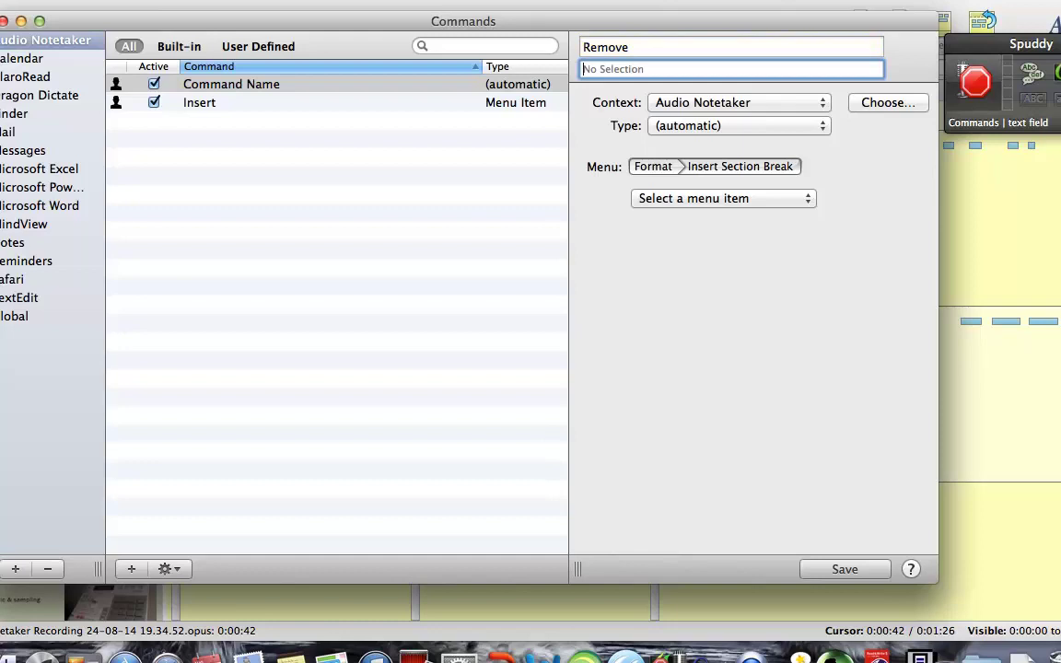
type("audio")
Step: Make Remove a Menu Item command running Format > Remove Section Break, and save it
left_click(709, 127)
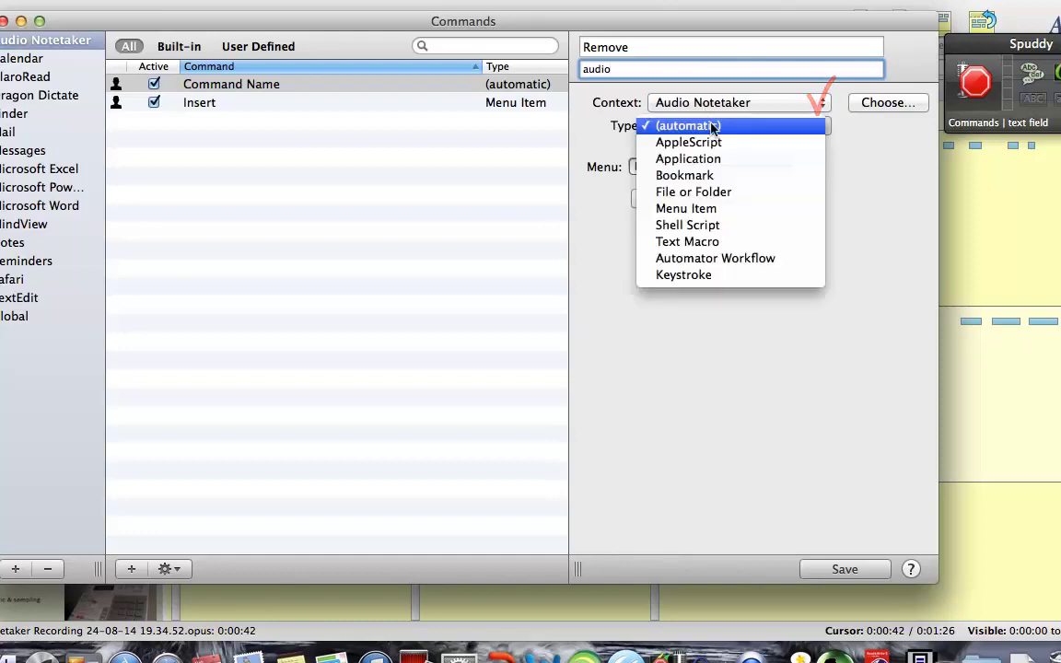
left_click(720, 208)
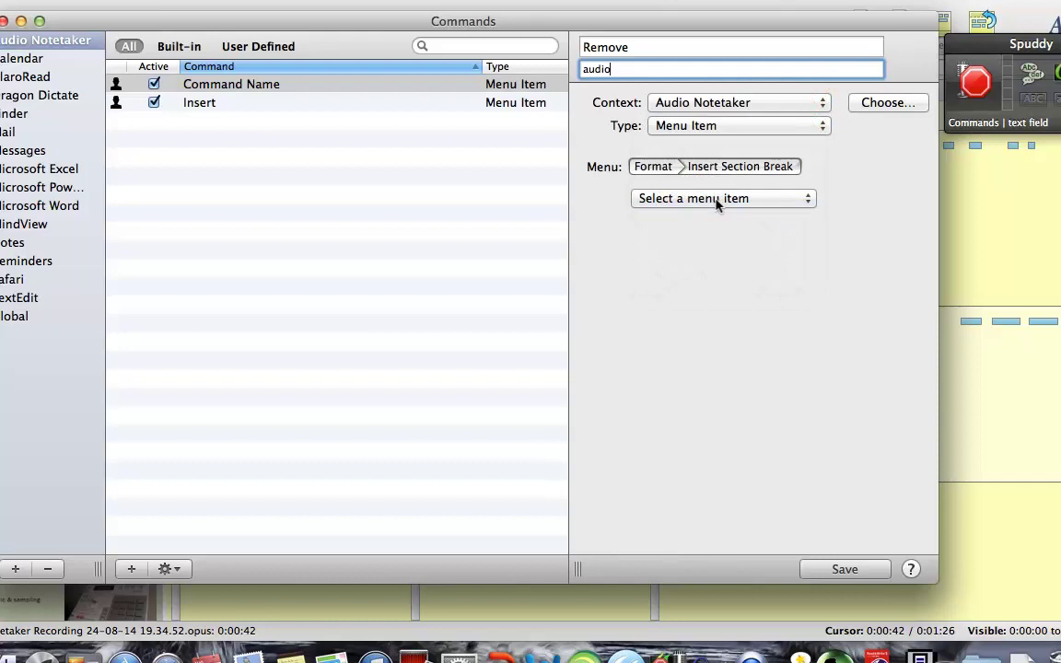
left_click(718, 200)
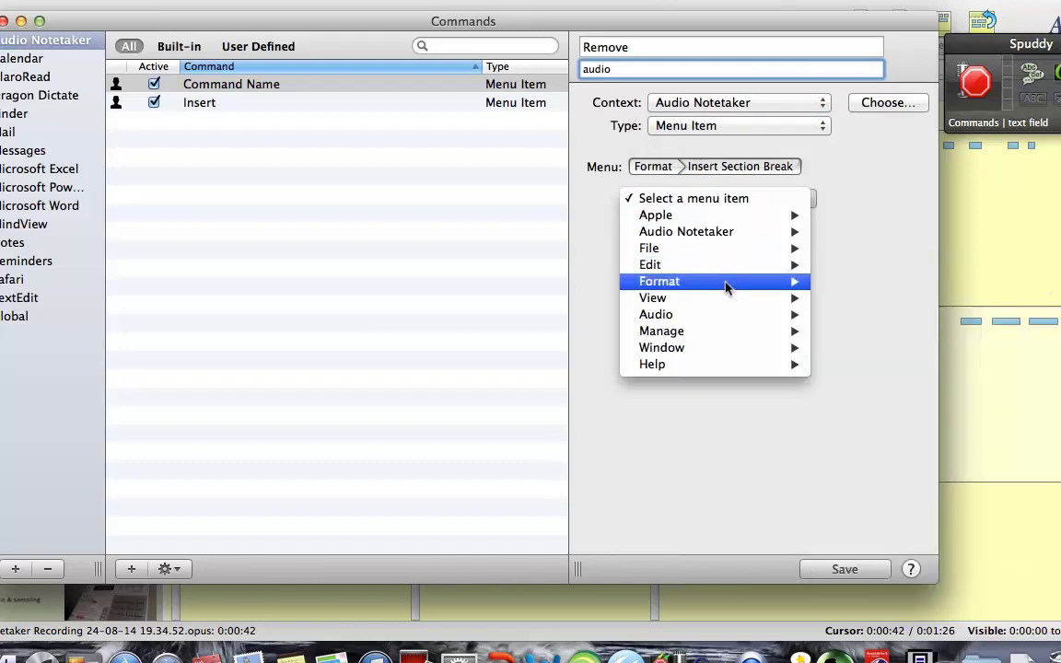
mouse_move(725, 283)
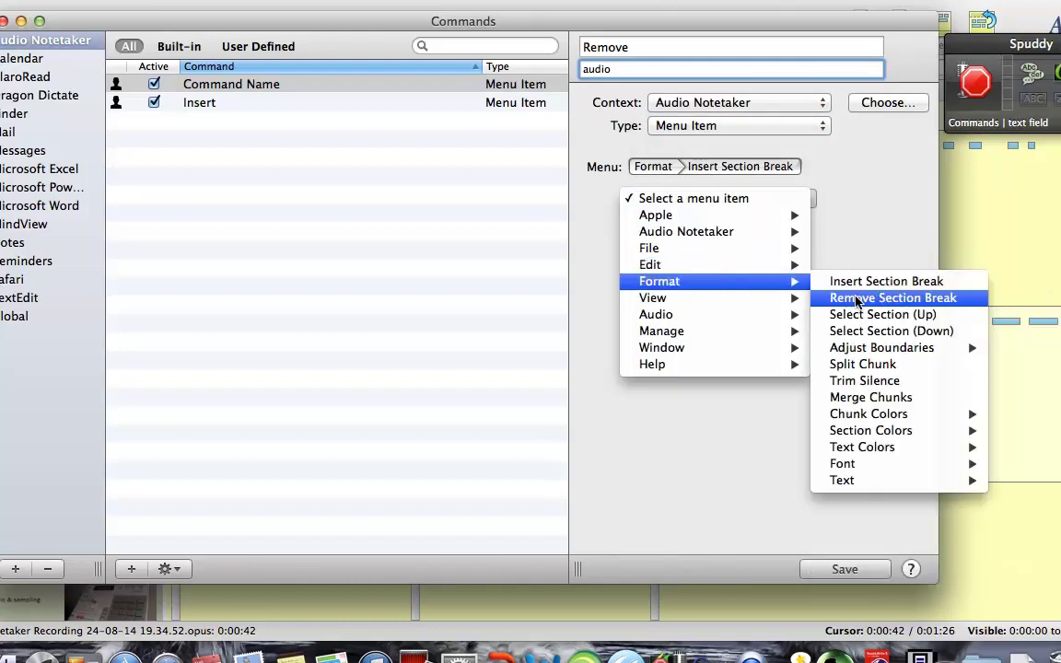
left_click(856, 299)
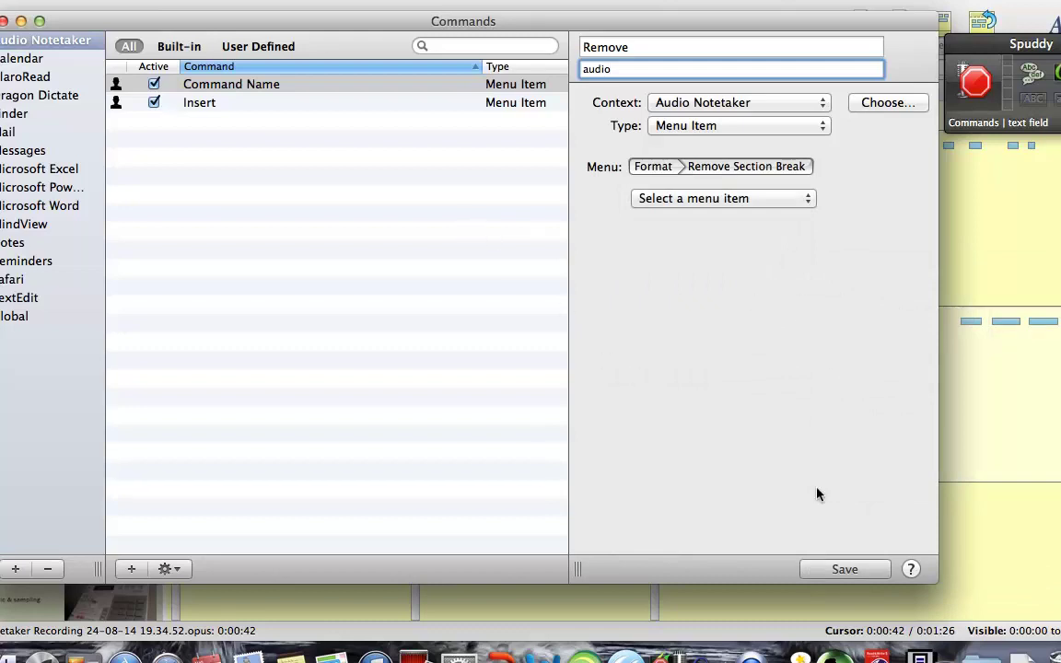
left_click(835, 571)
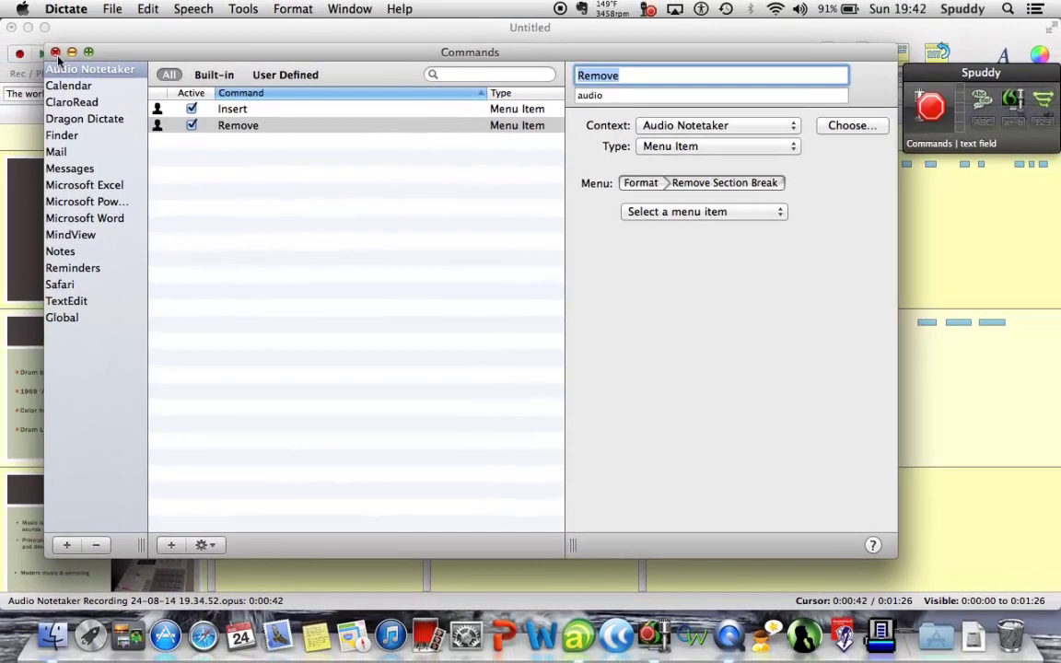
Step: Close the Commands list, return Audio Notetaker to 0:00:00, and switch the dictation microphone on
left_click(56, 53)
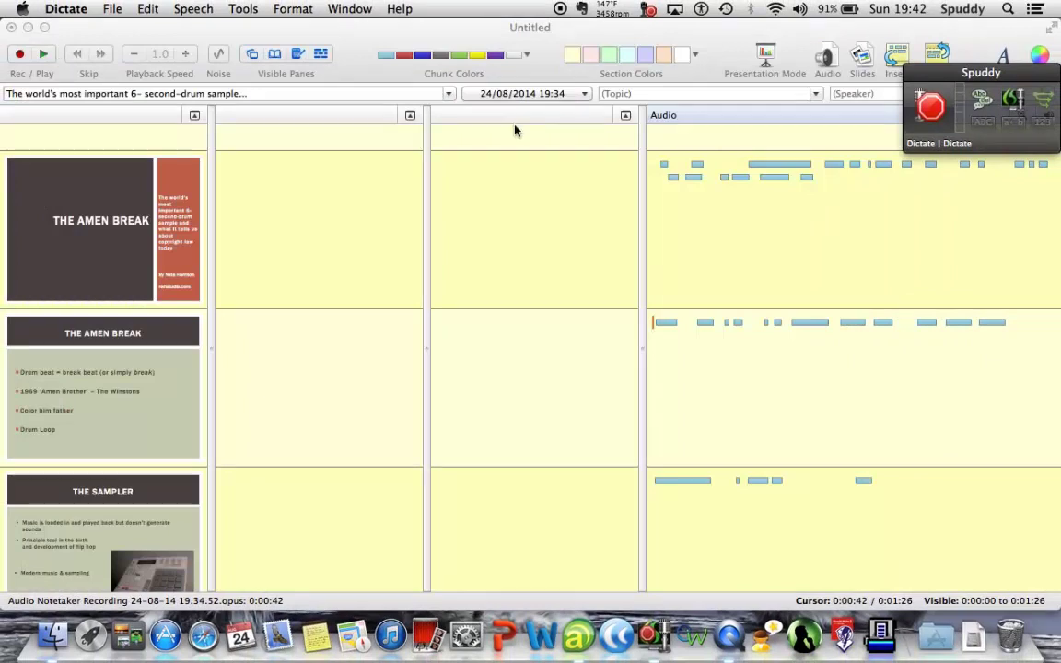
left_click(663, 163)
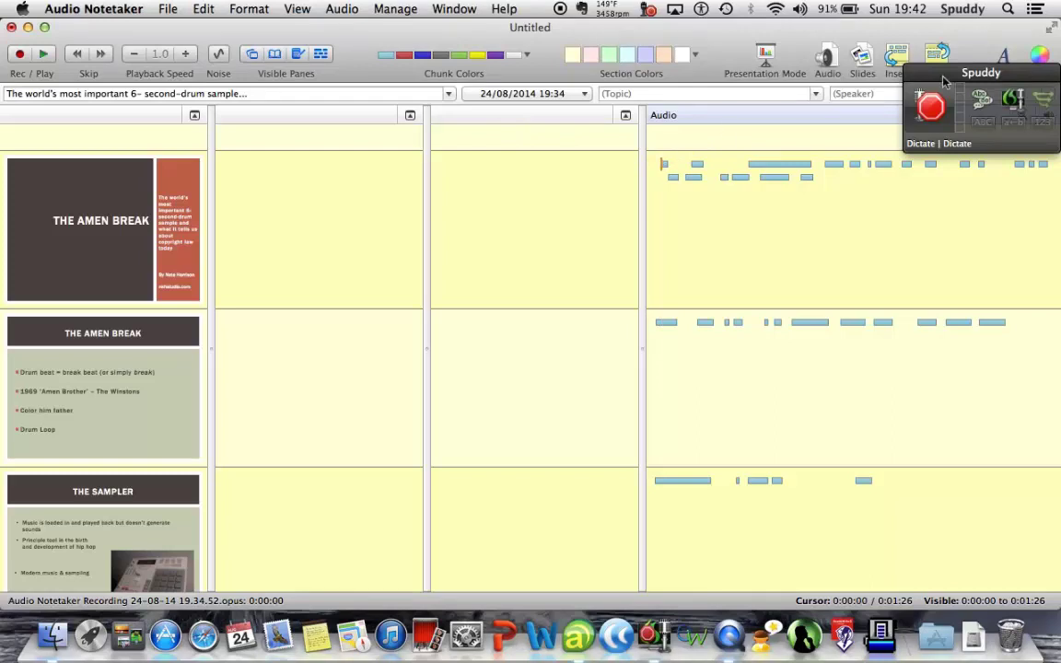
left_click_drag(959, 74, 364, 44)
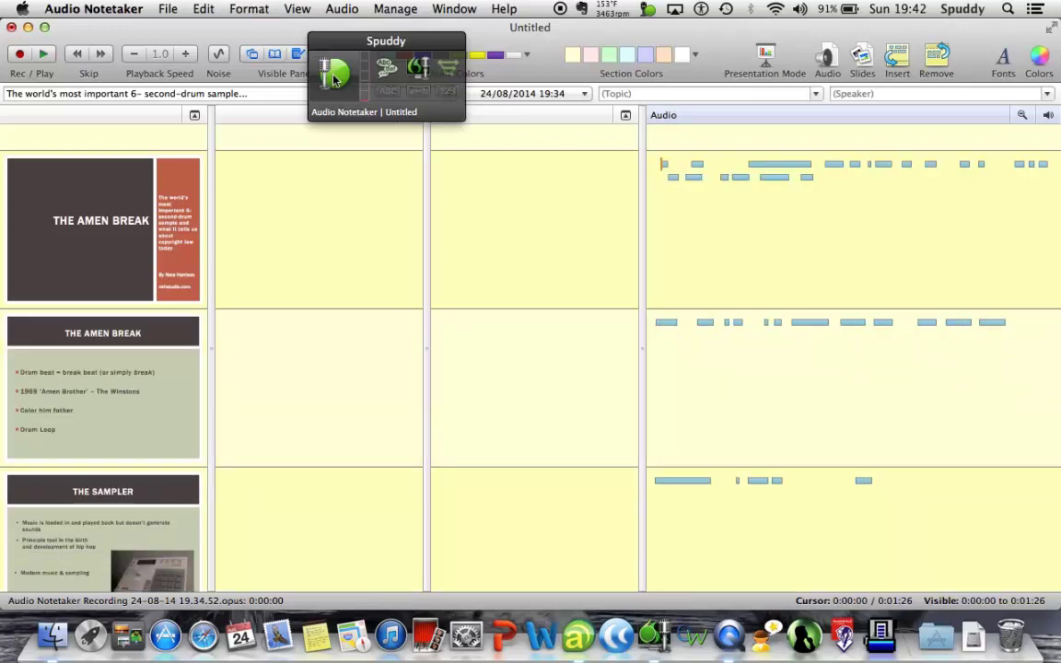
left_click(334, 77)
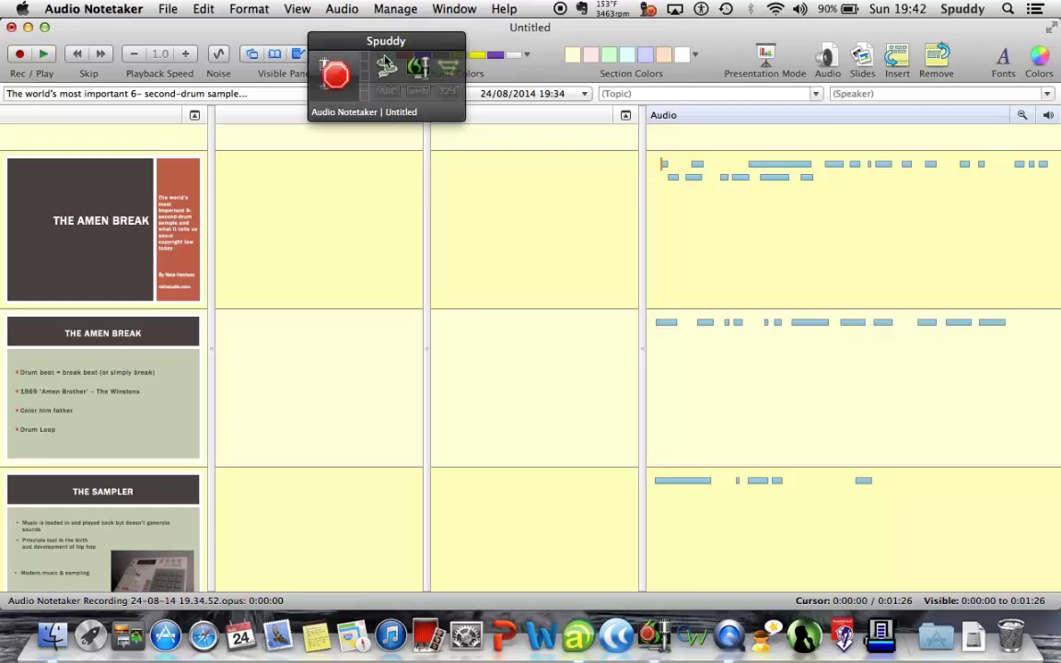
left_click_drag(387, 43, 925, 93)
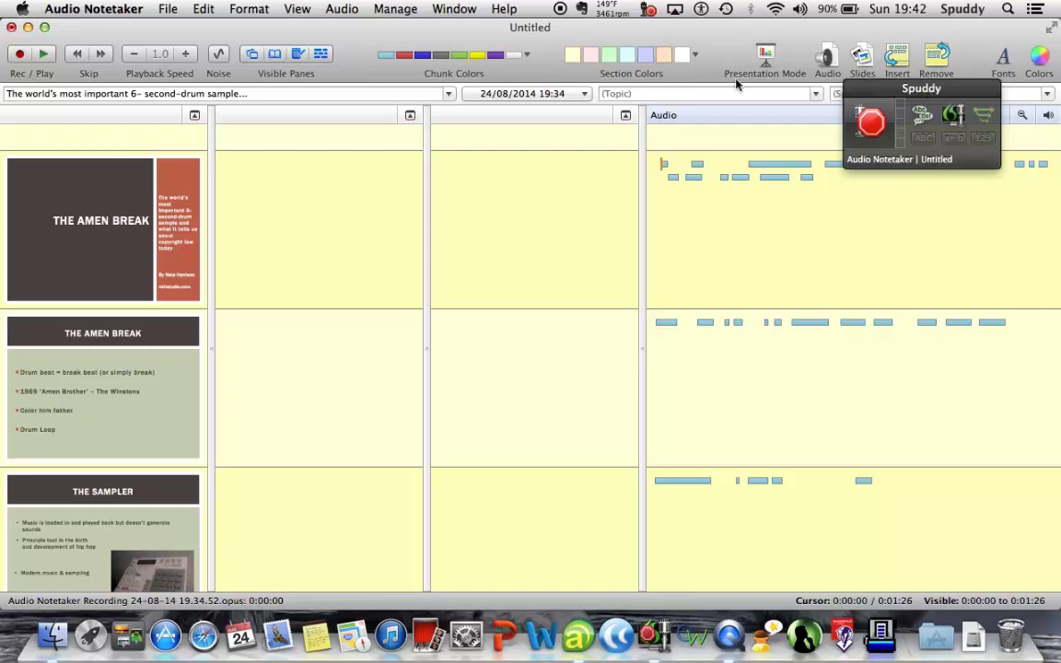
left_click(297, 9)
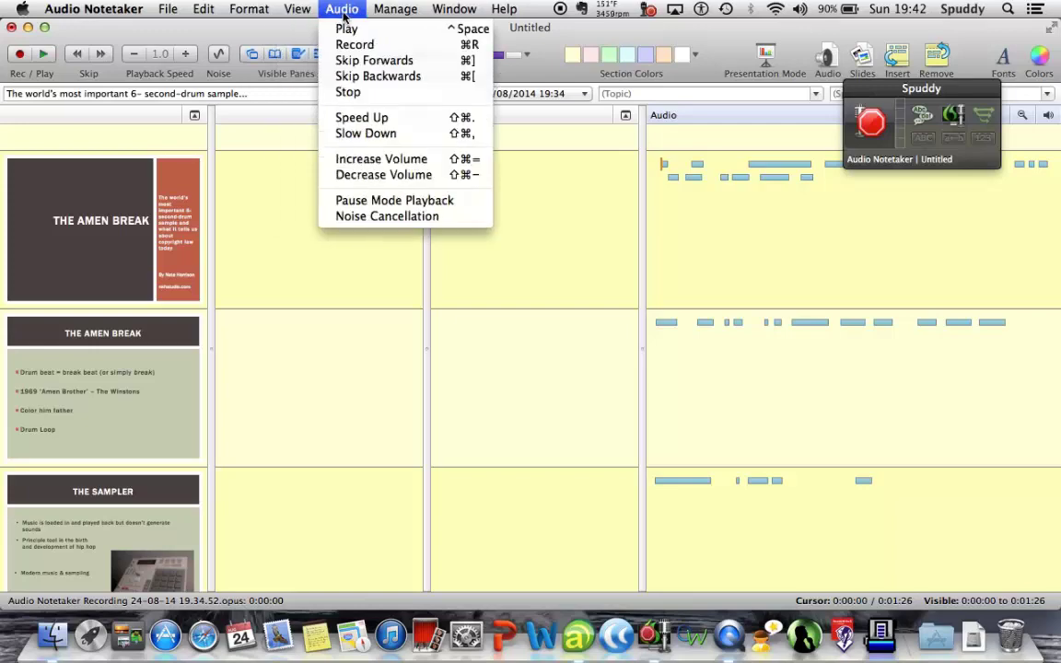
Step: Select the whole recording with Cmd+A, then clear the selection at 0:00:42
mouse_move(168, 11)
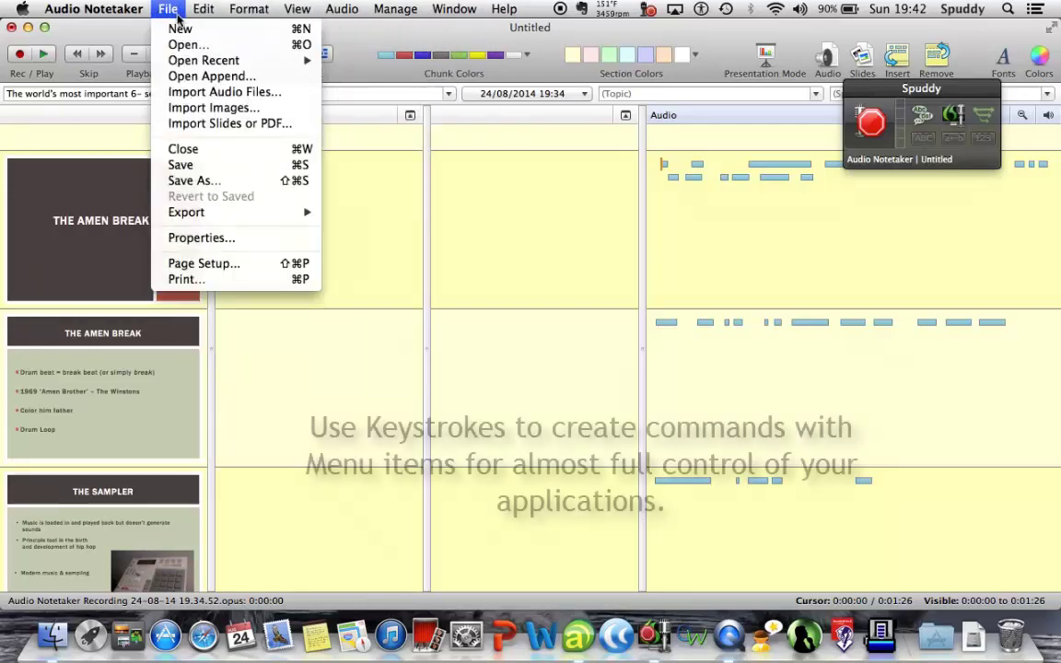
mouse_move(204, 9)
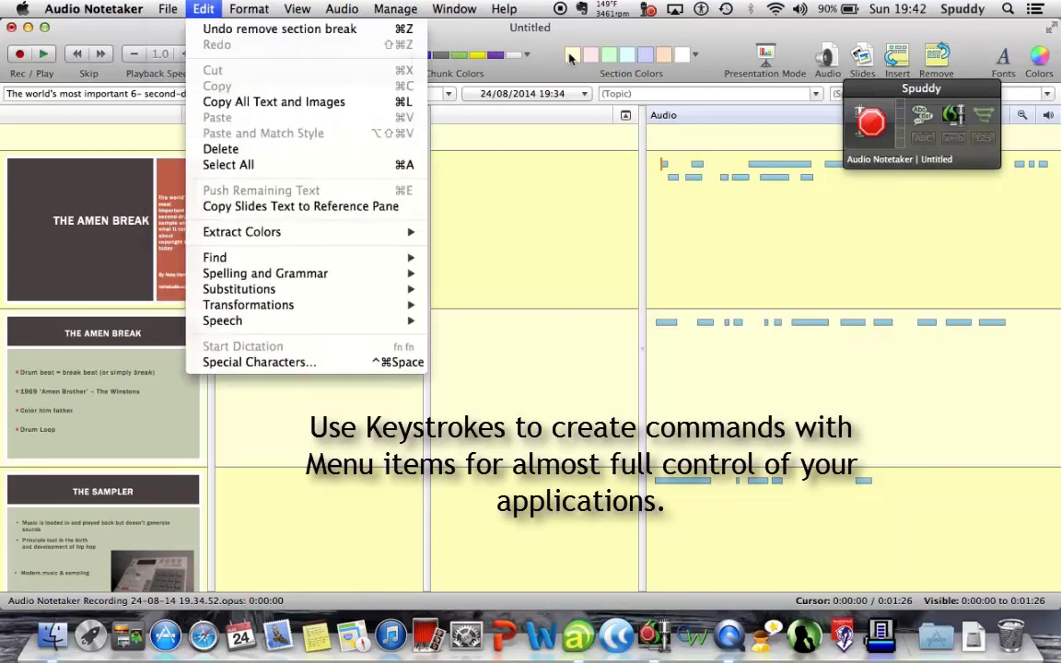
left_click(727, 63)
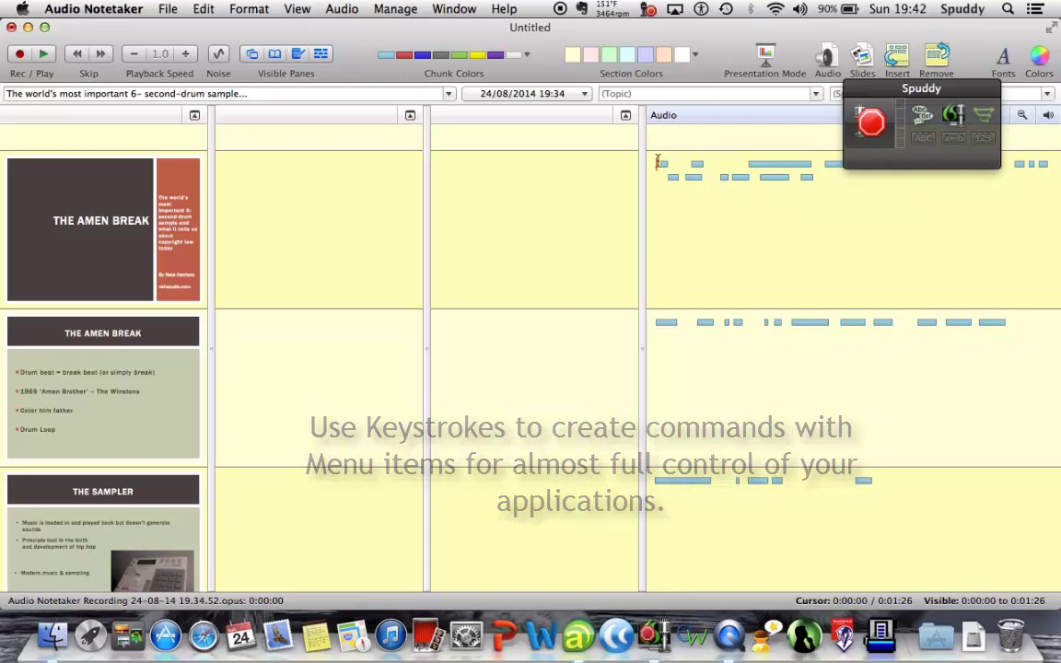
key("super+a")
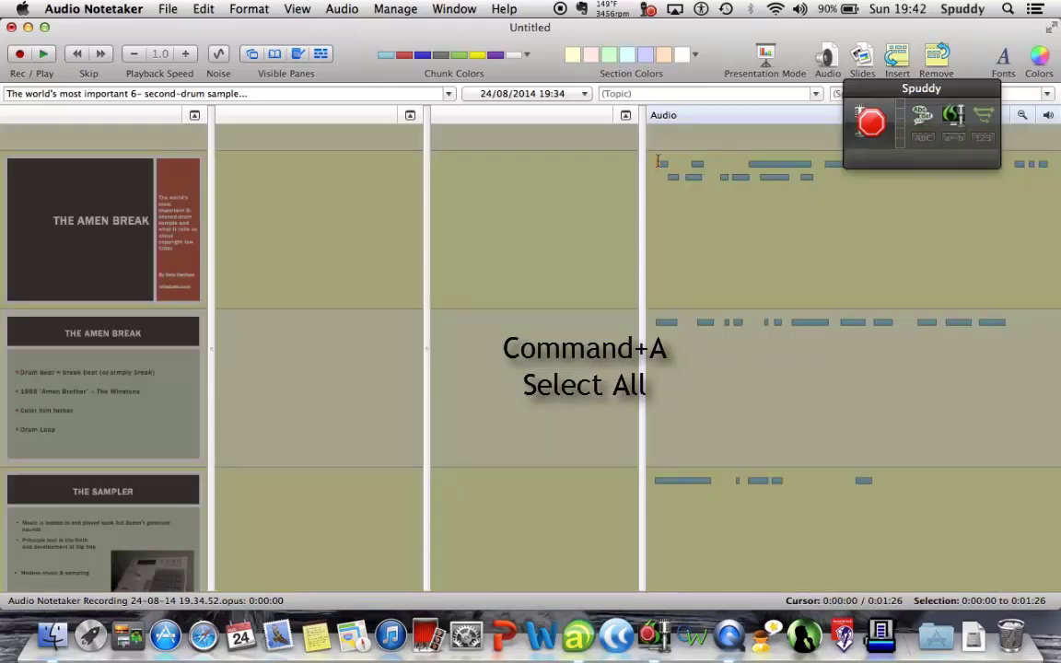
left_click(697, 244)
Step: Select the entire recording again using Edit > Select All
left_click(166, 10)
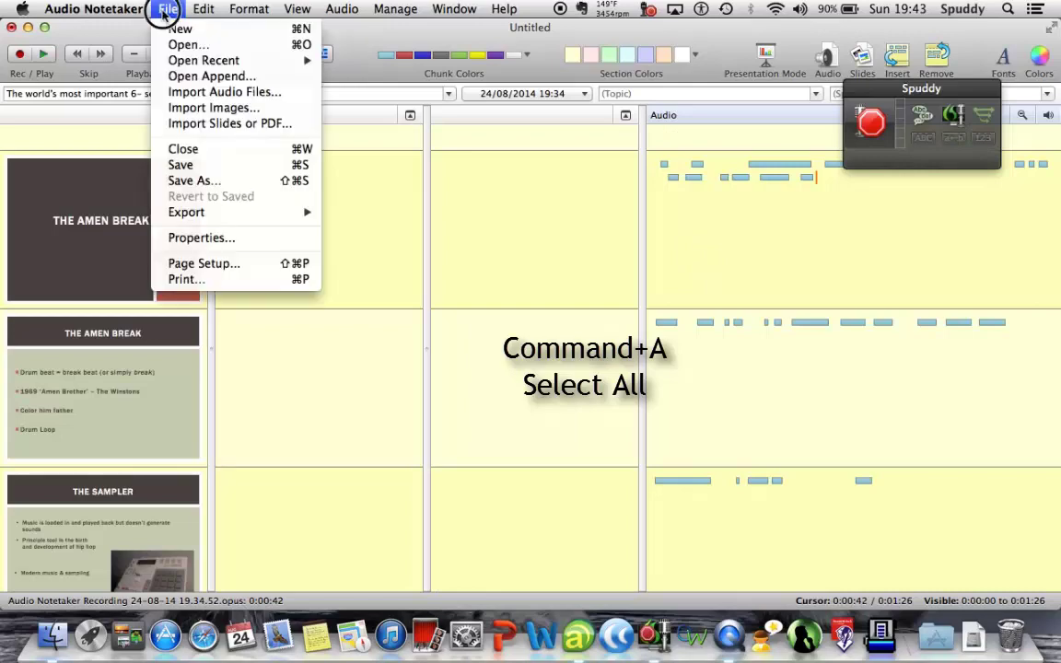
mouse_move(200, 13)
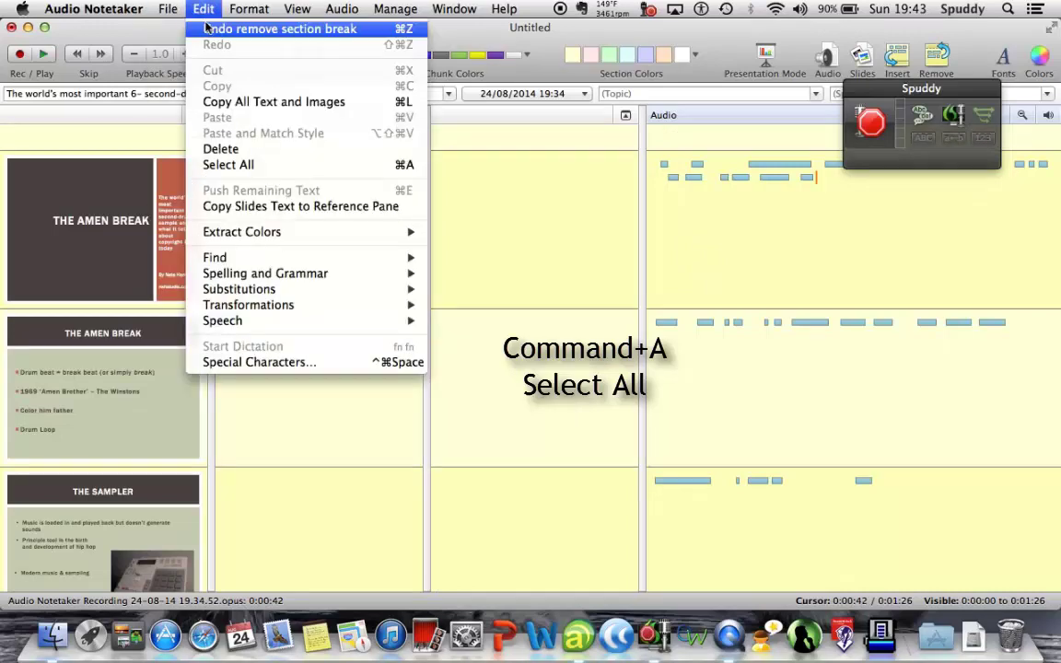
left_click(259, 162)
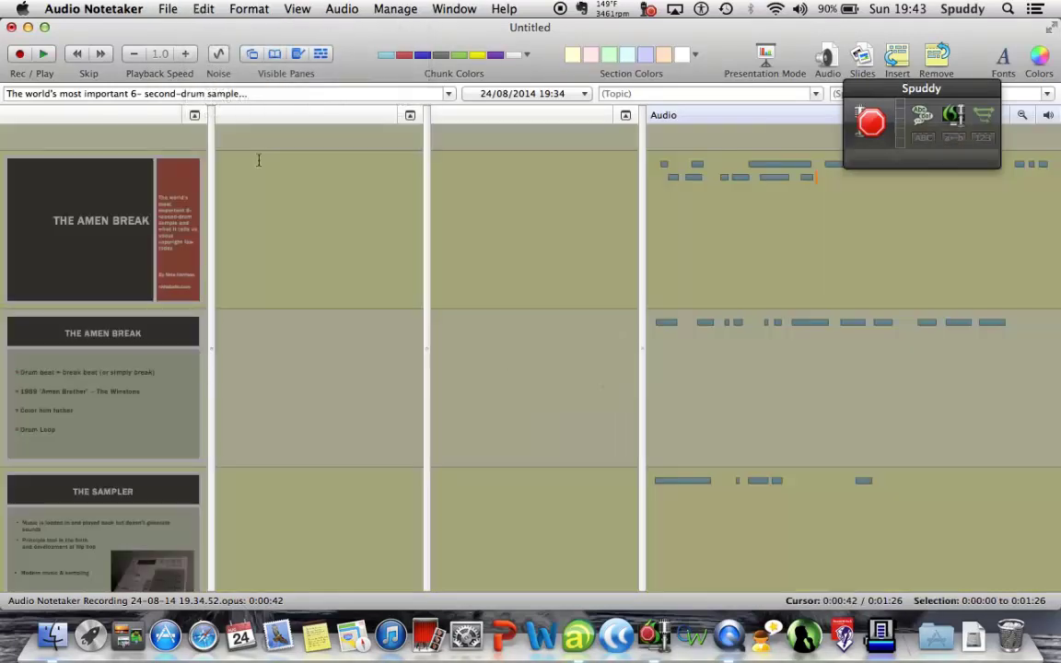
left_click(204, 10)
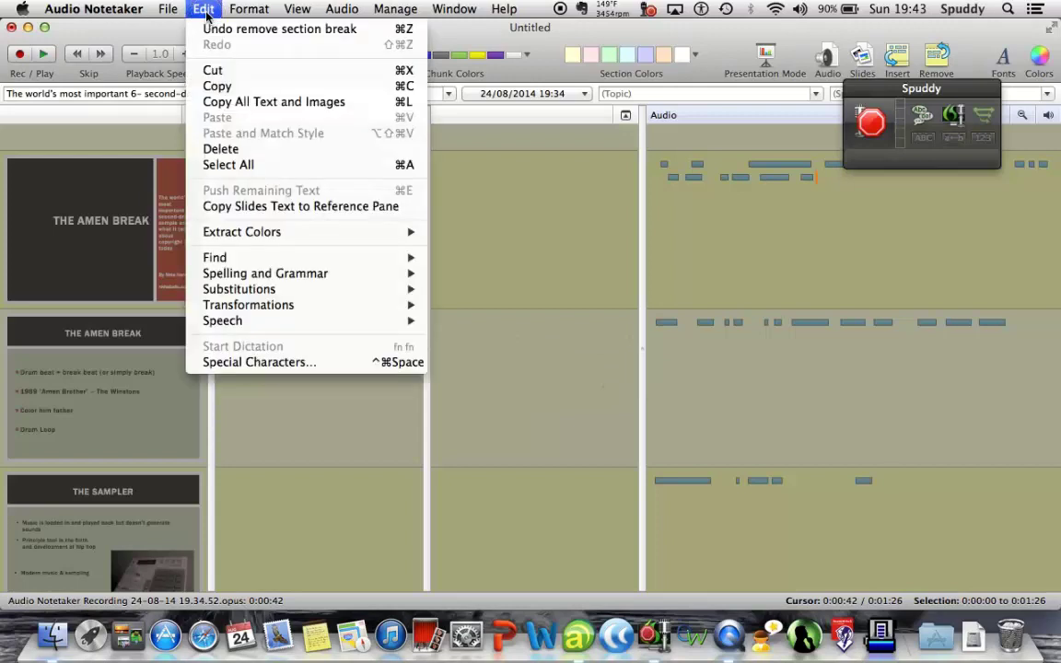
left_click(512, 216)
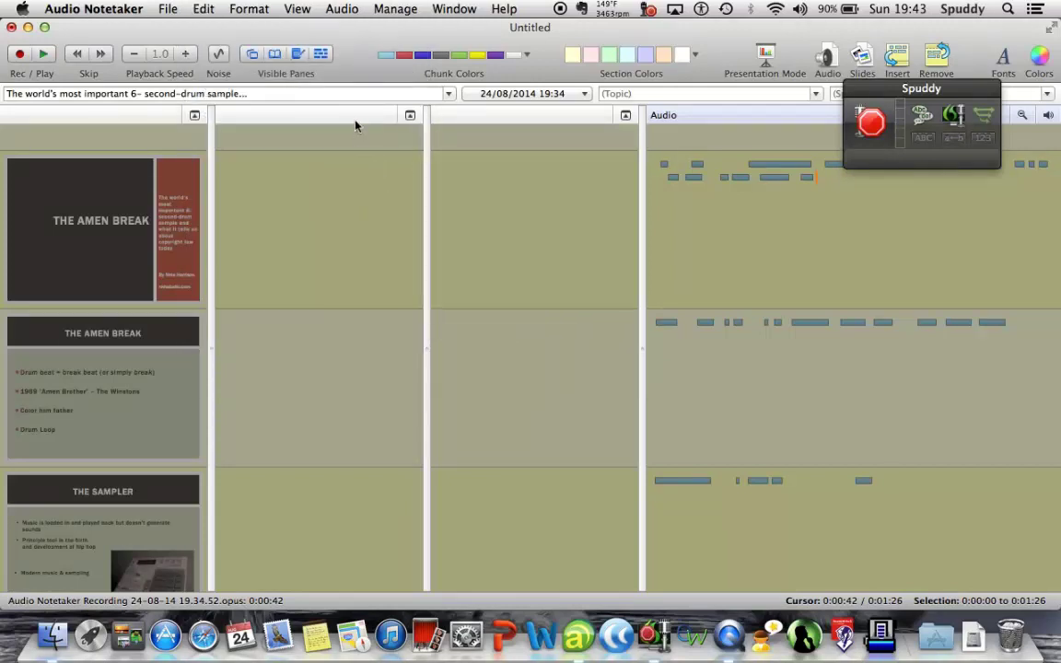
Step: Switch to Dragon Dictate and open Tools > Commands to list Audio Notetaker's Insert and Remove menu-item commands
left_click(523, 157)
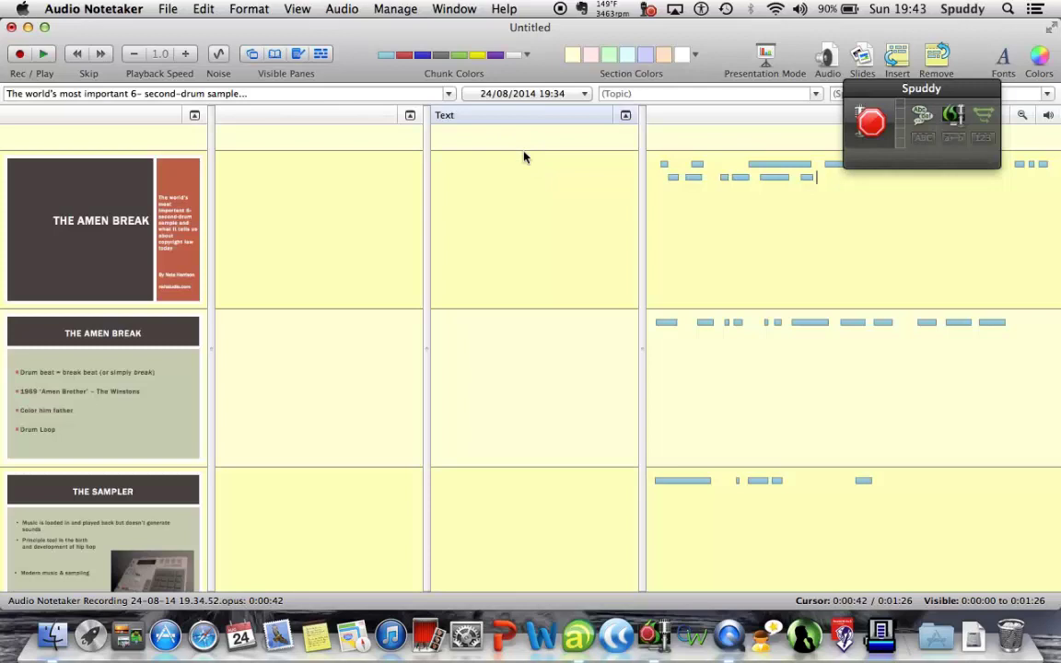
left_click(955, 116)
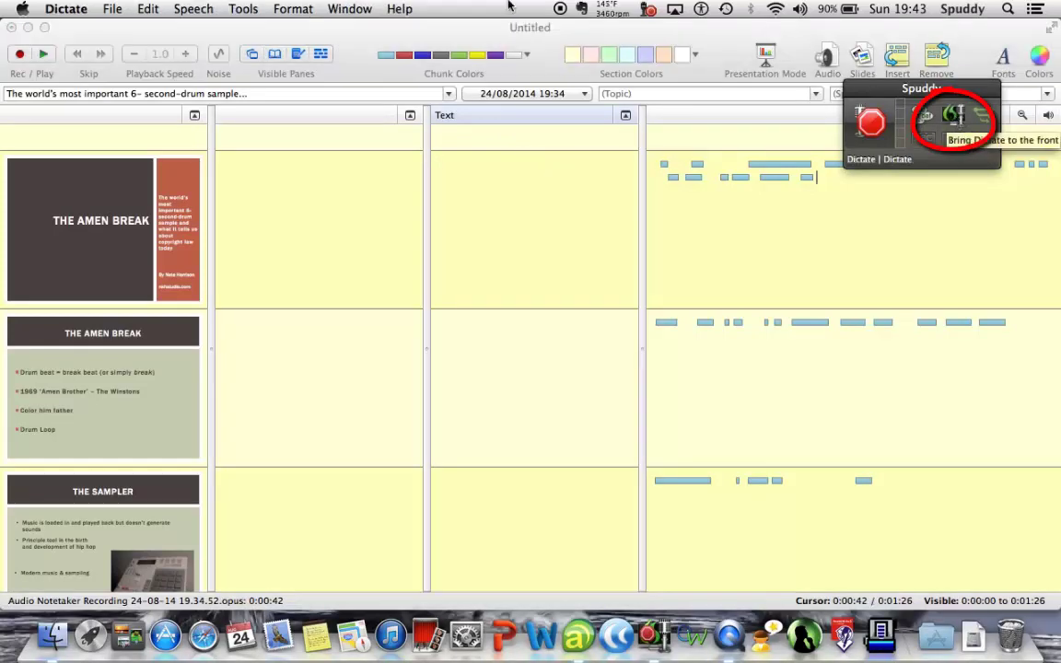
left_click(242, 9)
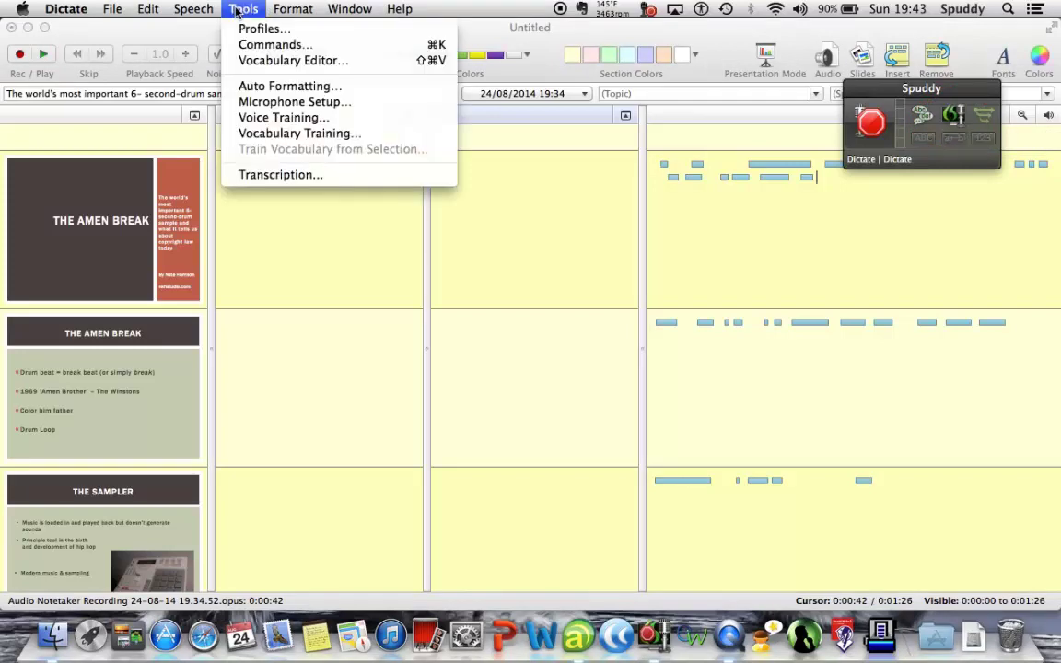
left_click(249, 46)
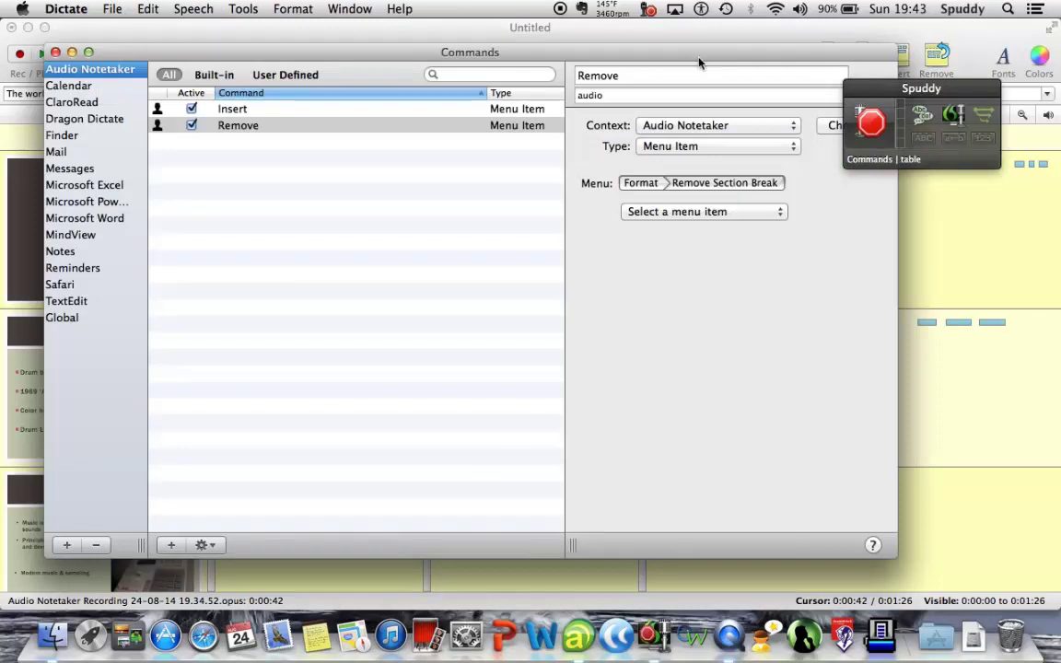
left_click_drag(912, 90, 982, 101)
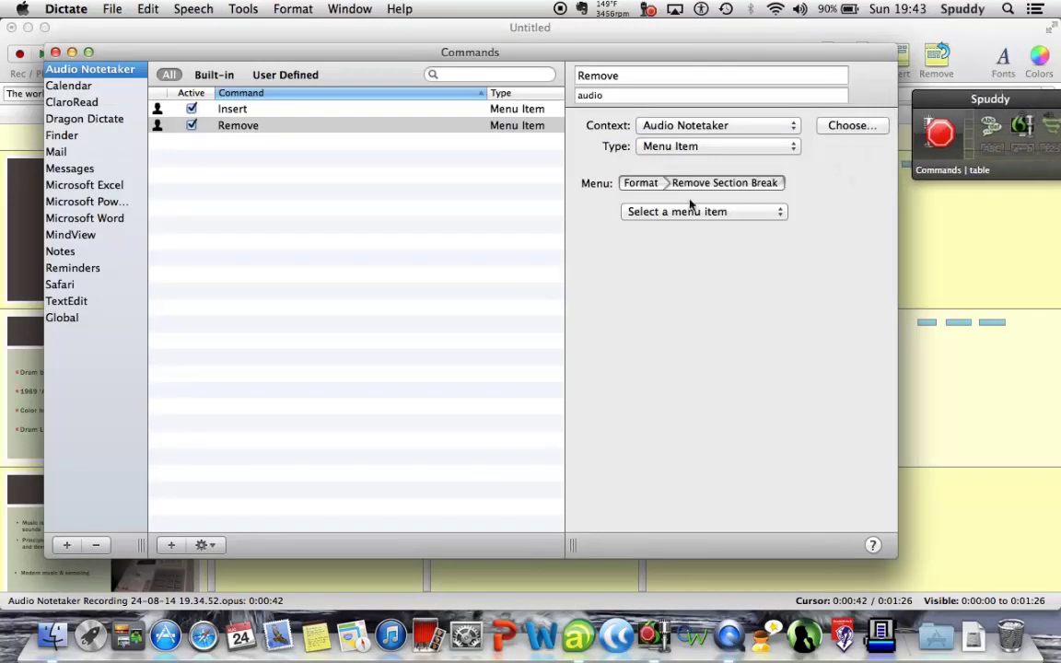
Step: Add a third Audio Notetaker command named 'select all' and set its type to Keystroke
left_click(170, 546)
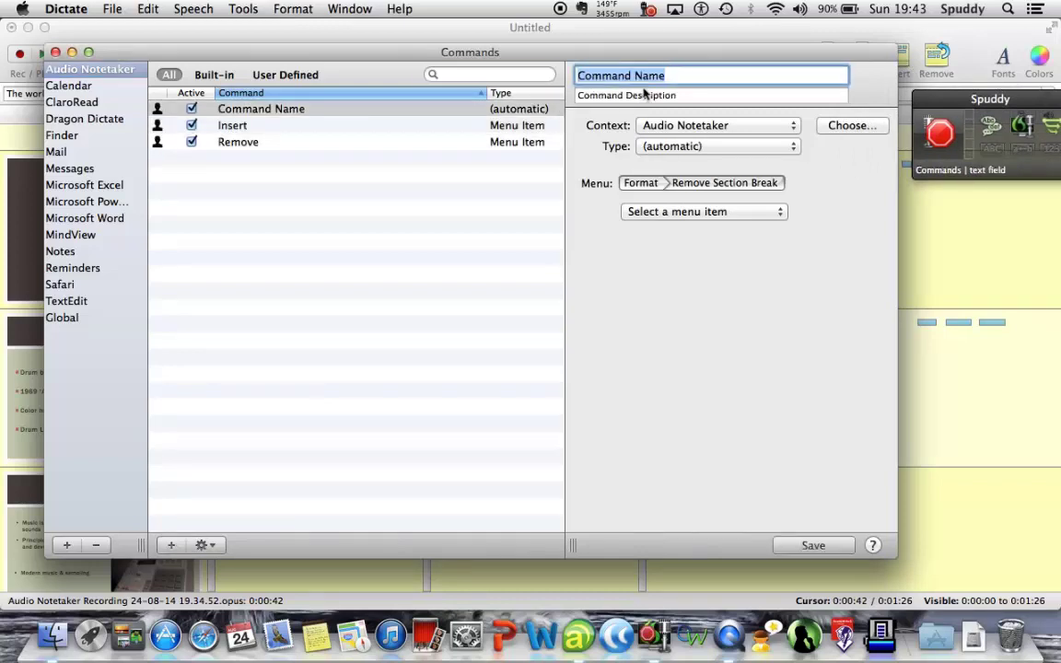
key("BackSpace")
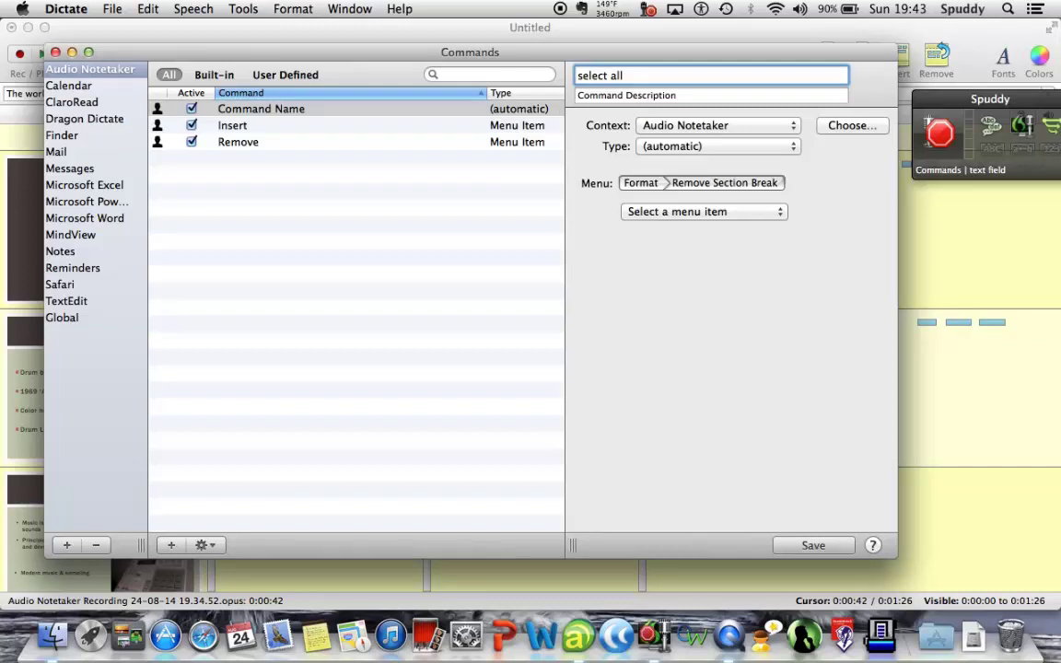
left_click(680, 213)
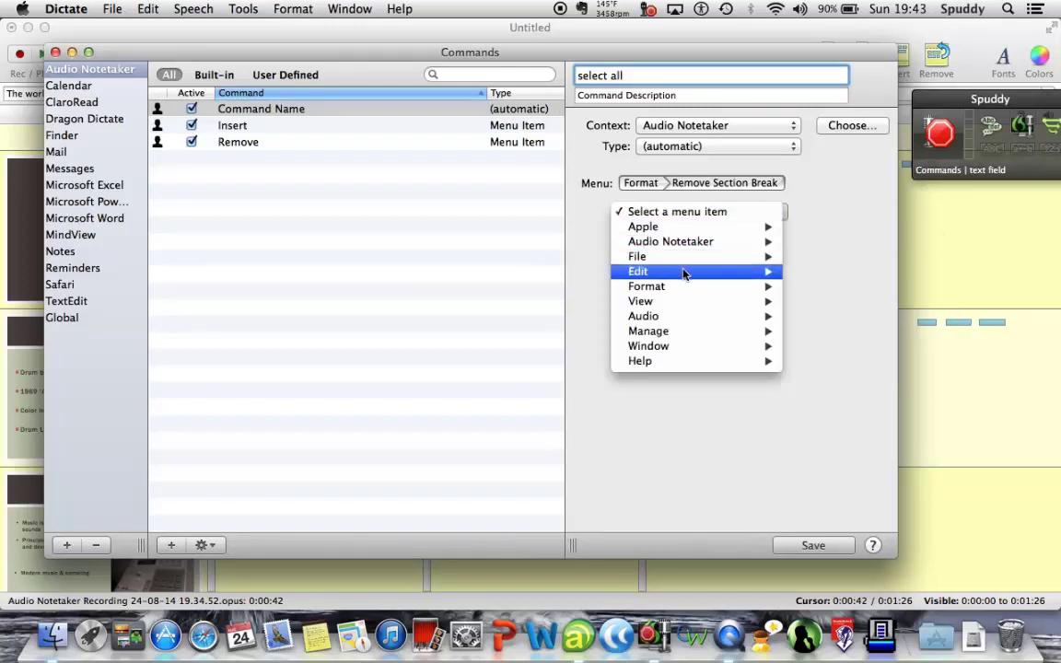
mouse_move(684, 273)
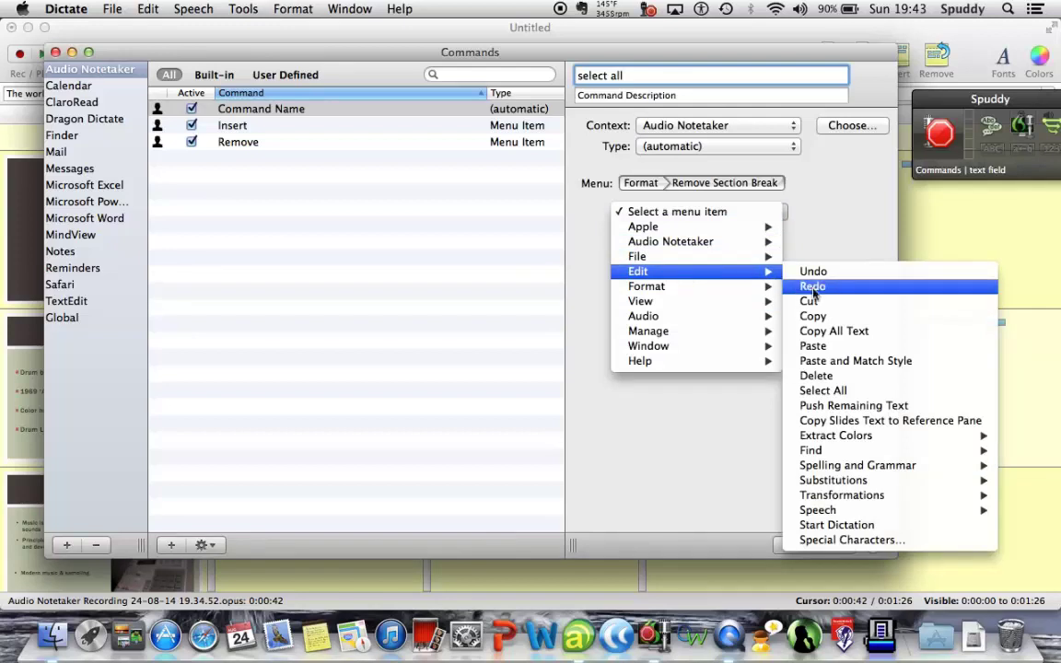
left_click(817, 217)
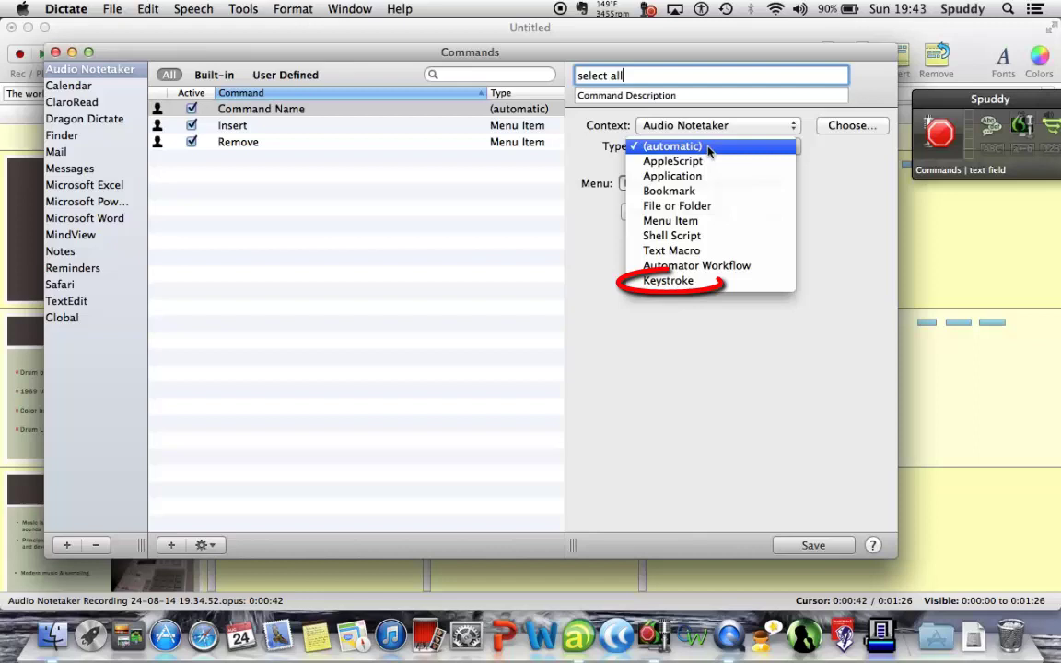
left_click(670, 281)
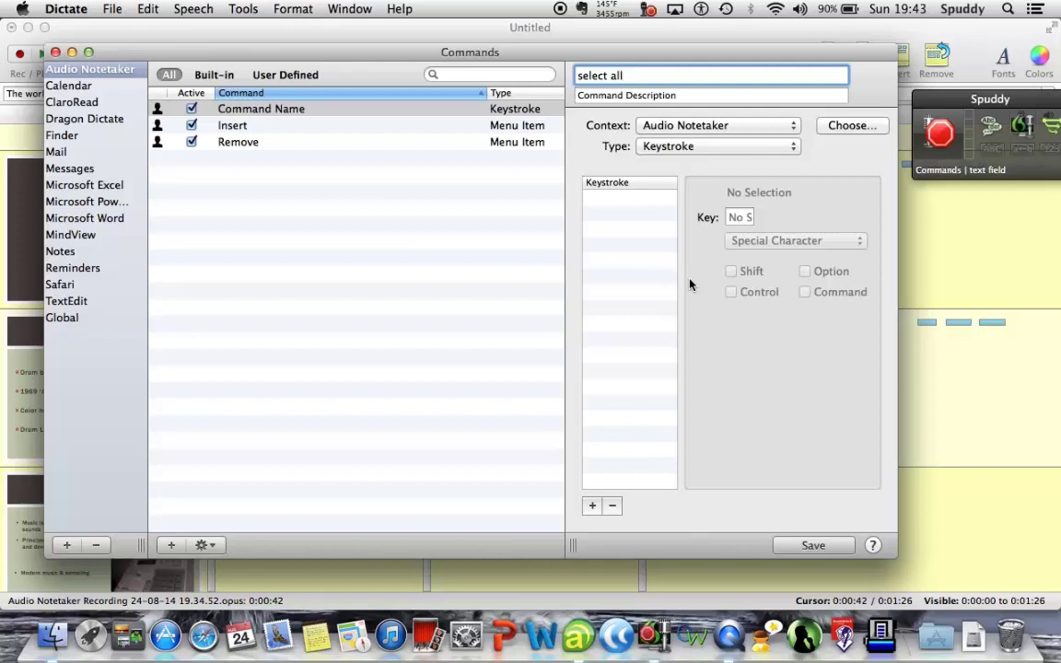
Step: Give the 'select all' command the keystroke Command-A and save it
left_click(593, 507)
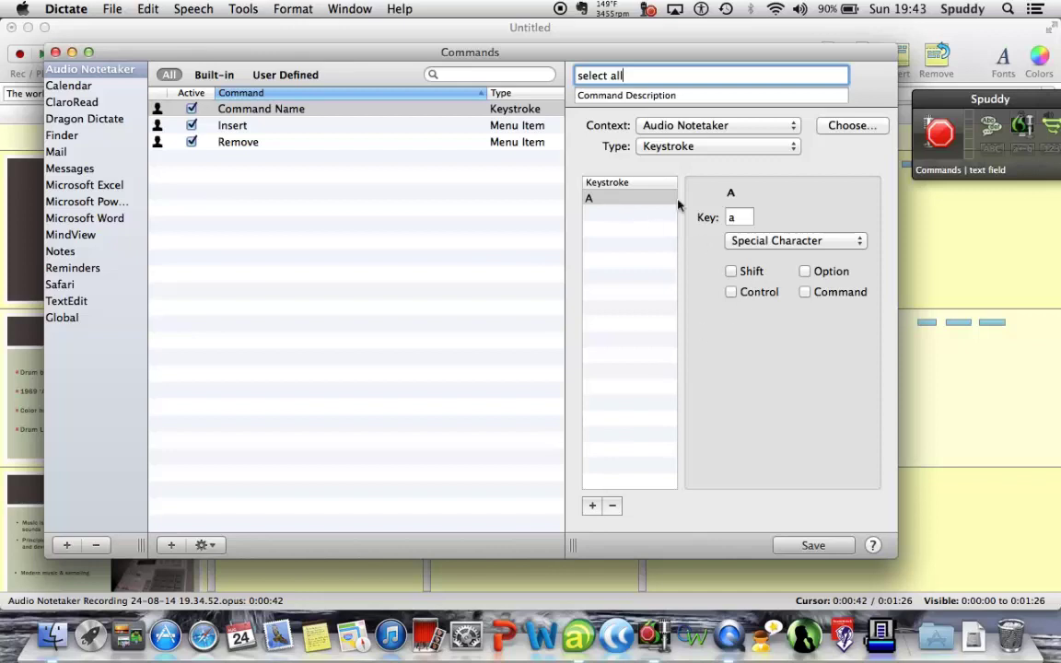
left_click(740, 217)
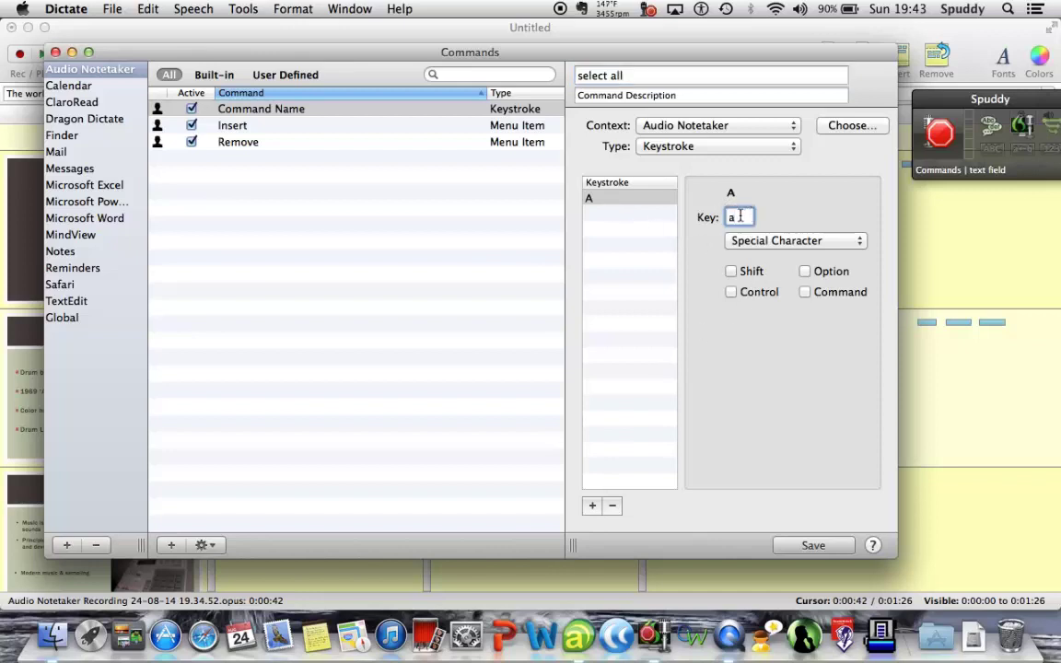
left_click(805, 292)
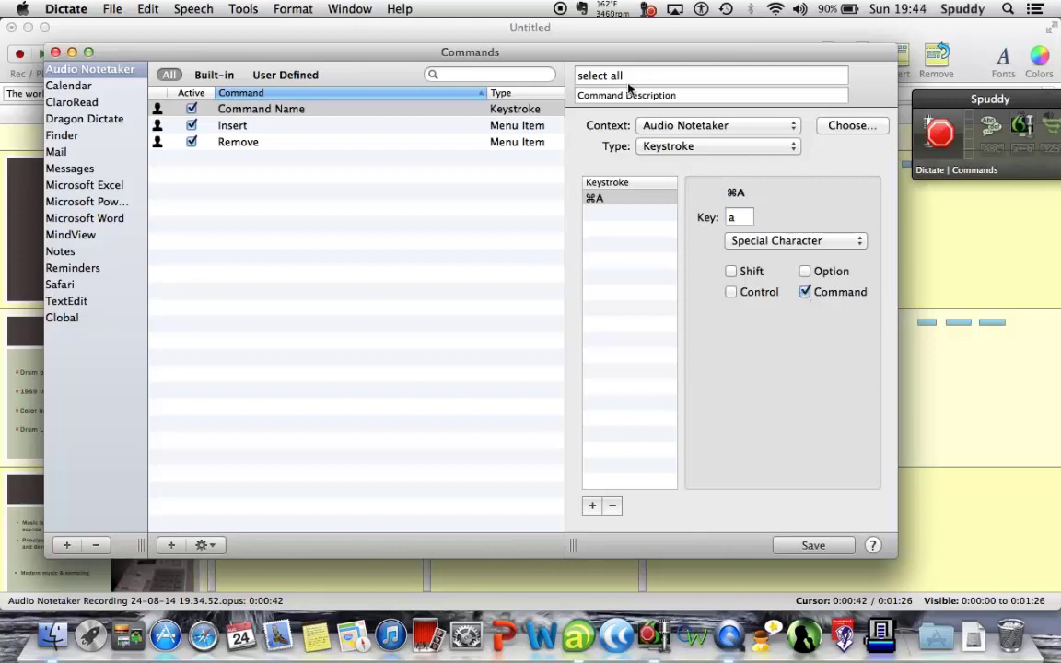
left_click(814, 547)
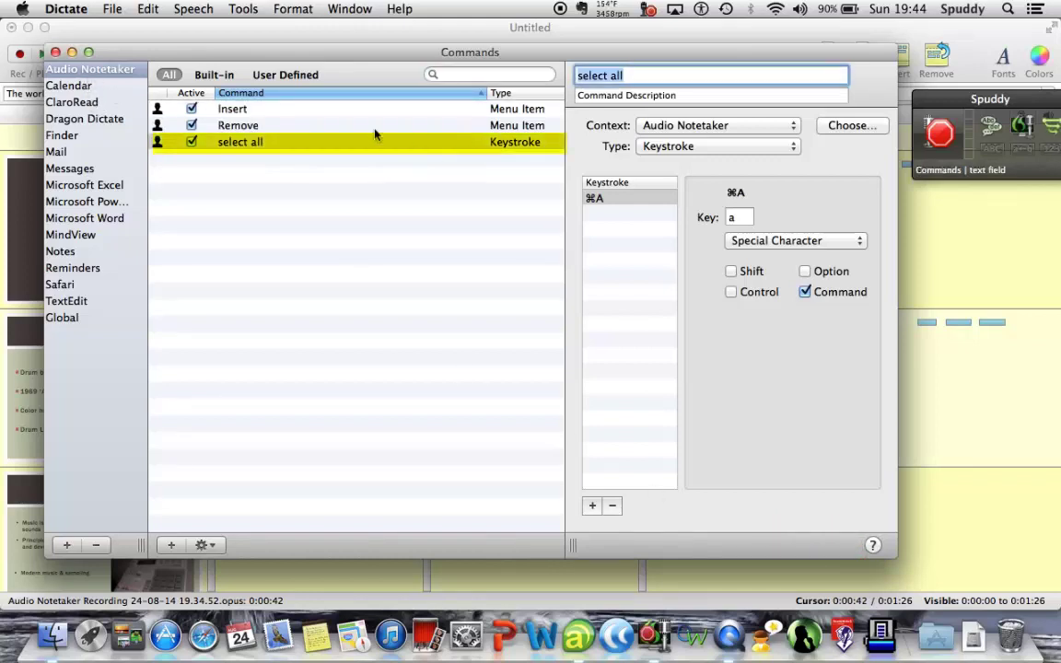
Step: Filter to User Defined commands, review 'select all', Insert and Remove, then close the Commands window
left_click(275, 76)
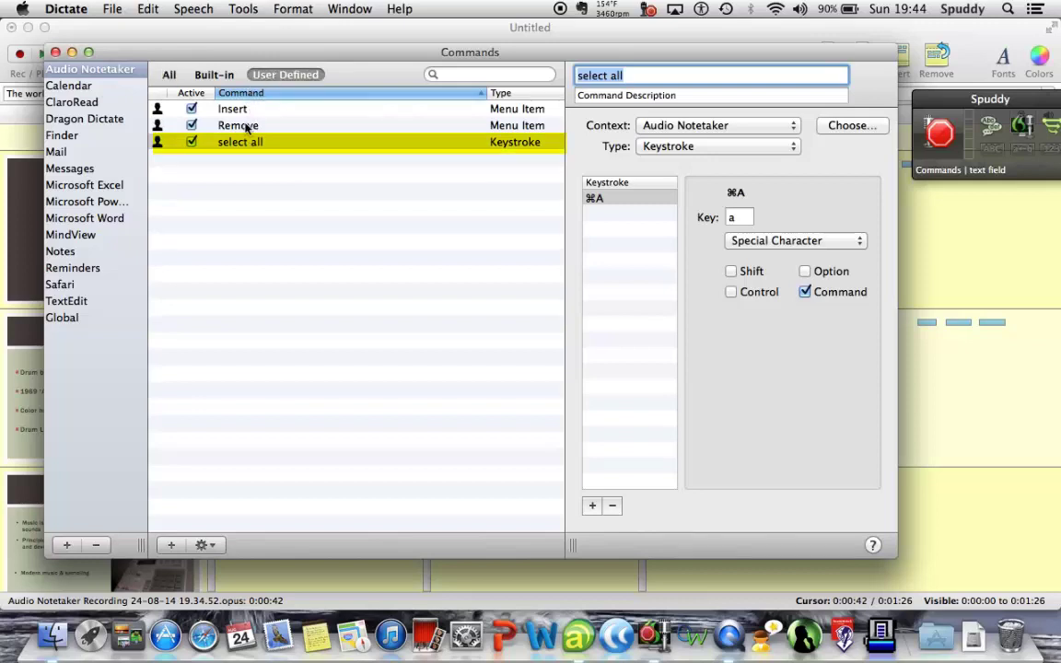
left_click(523, 143)
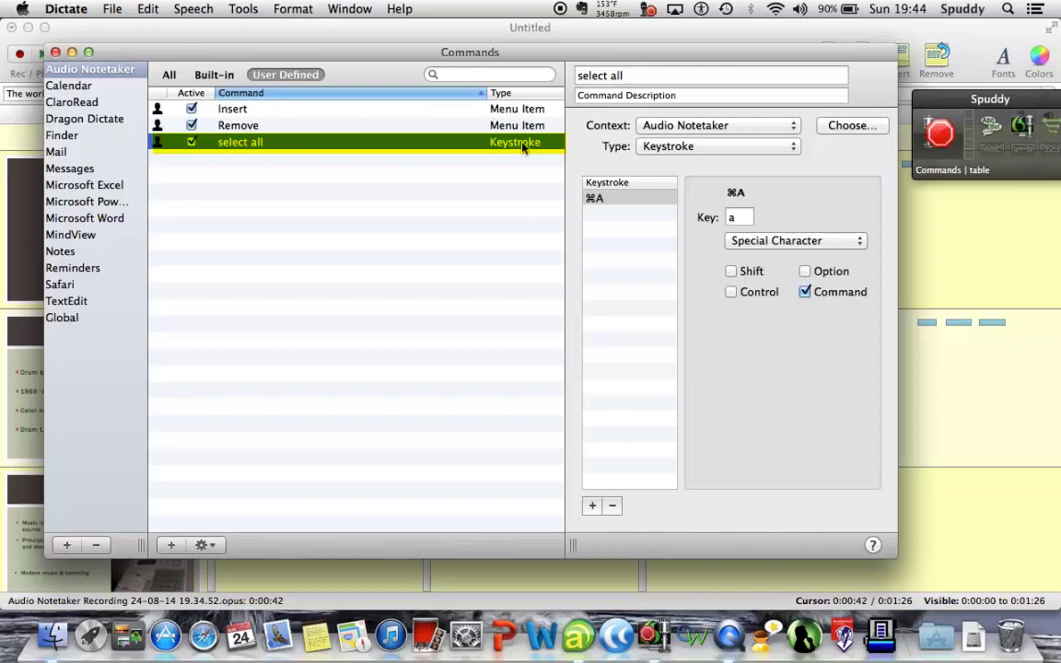
left_click(512, 109)
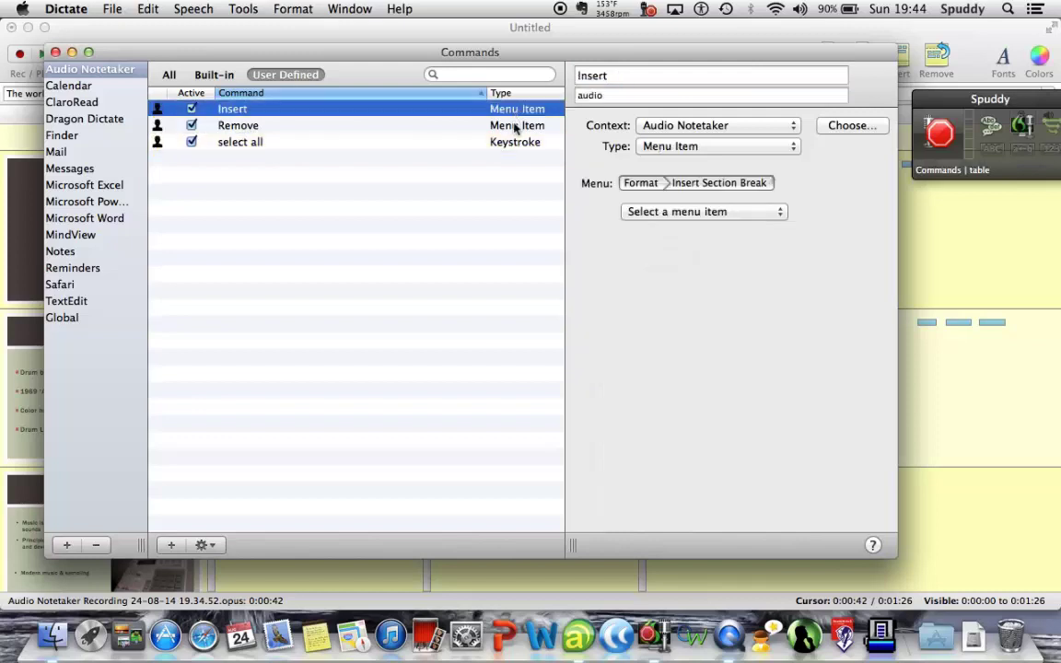
left_click(516, 125)
left_click(53, 51)
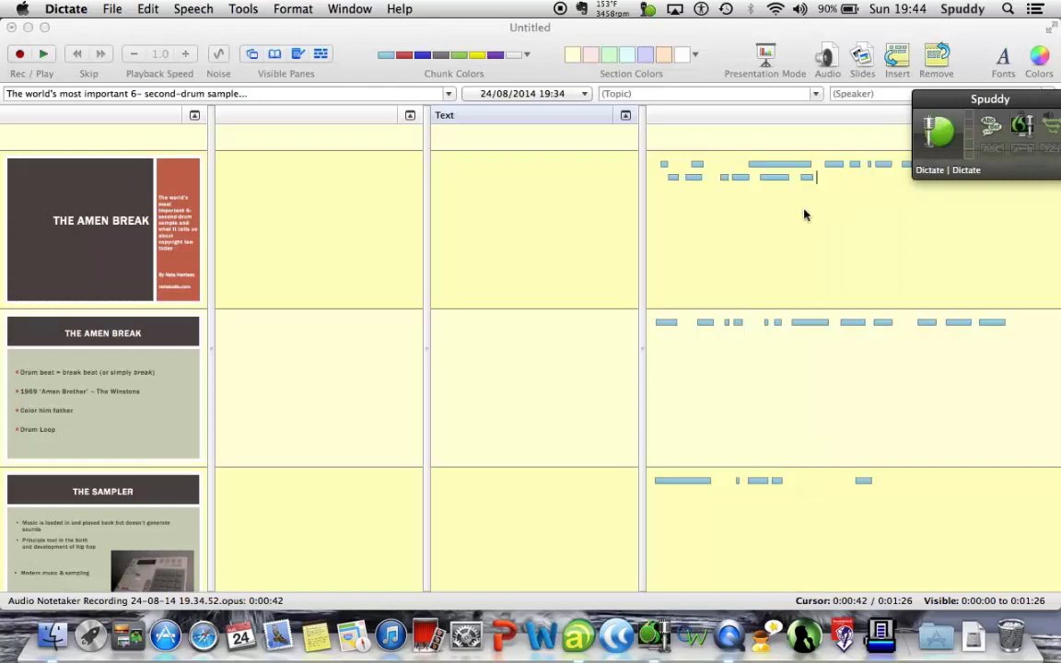
Step: Test Cmd+A selecting the whole Audio Notetaker recording, then turn the microphone off and deselect
left_click(773, 230)
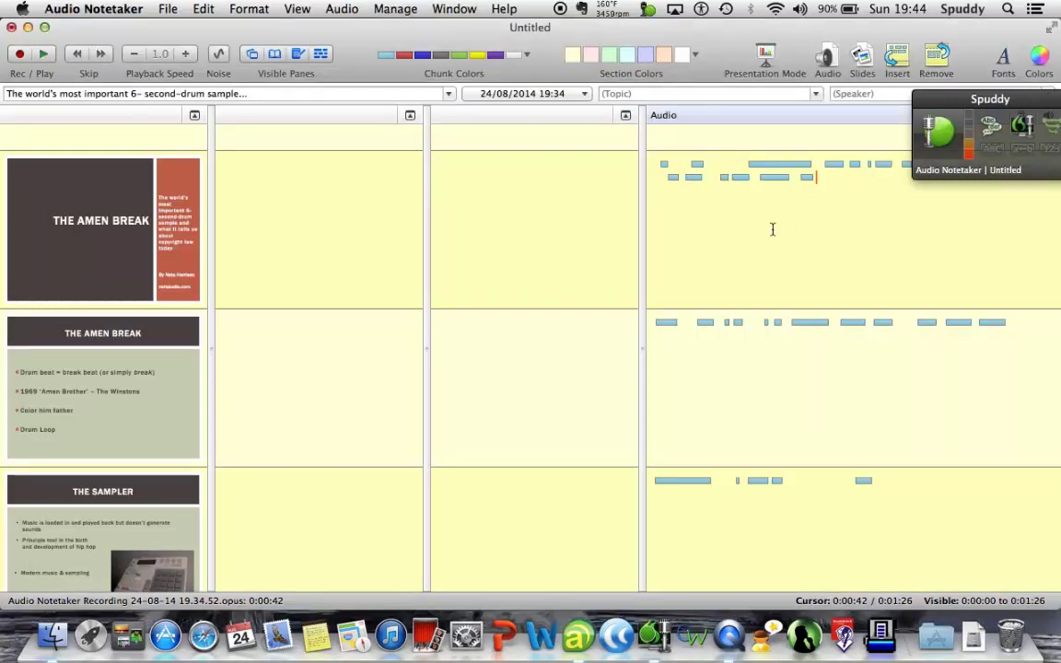
key("super+a")
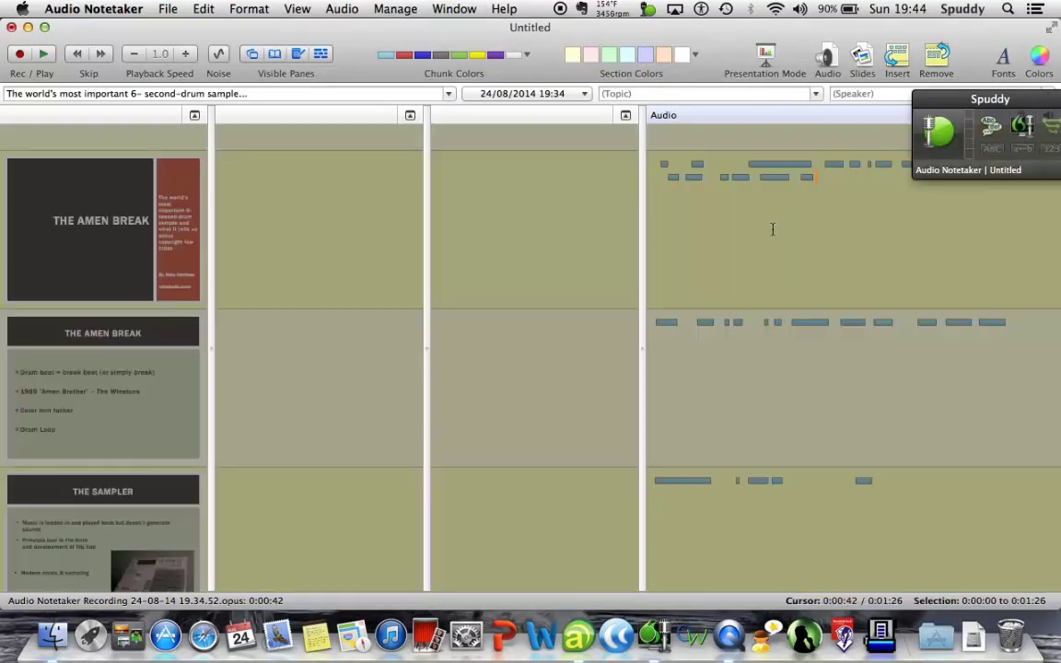
left_click(933, 139)
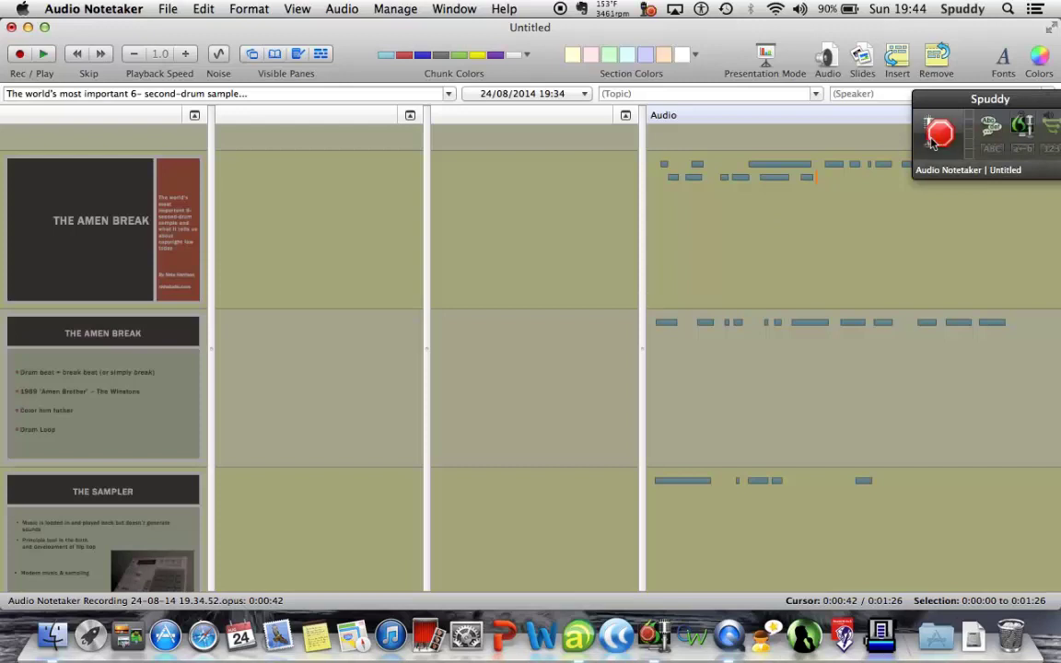
left_click(759, 245)
left_click_drag(989, 102, 718, 44)
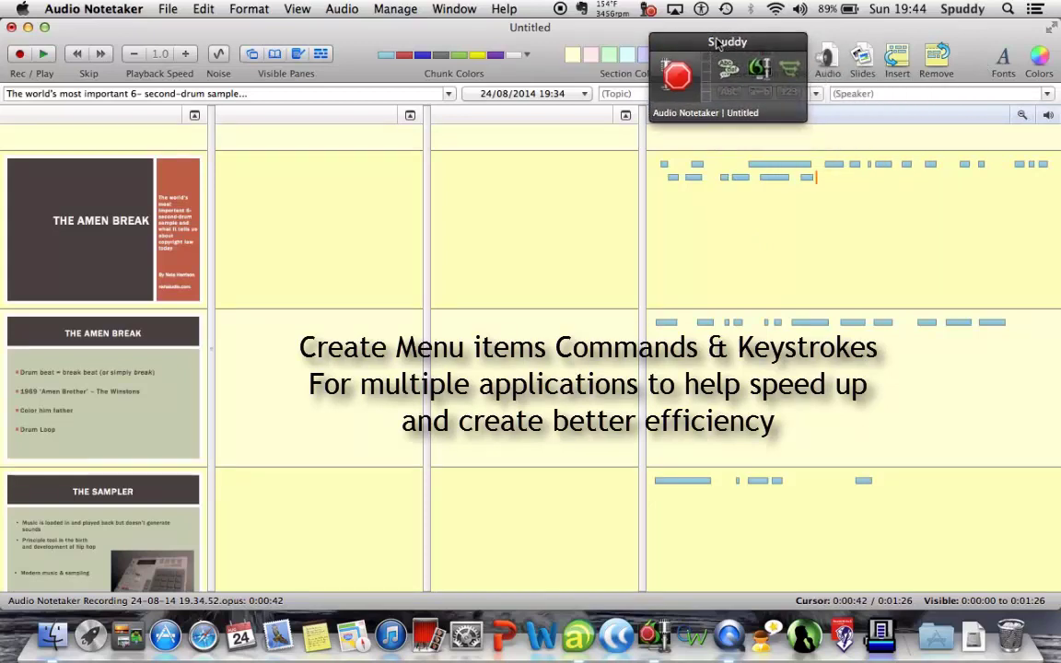